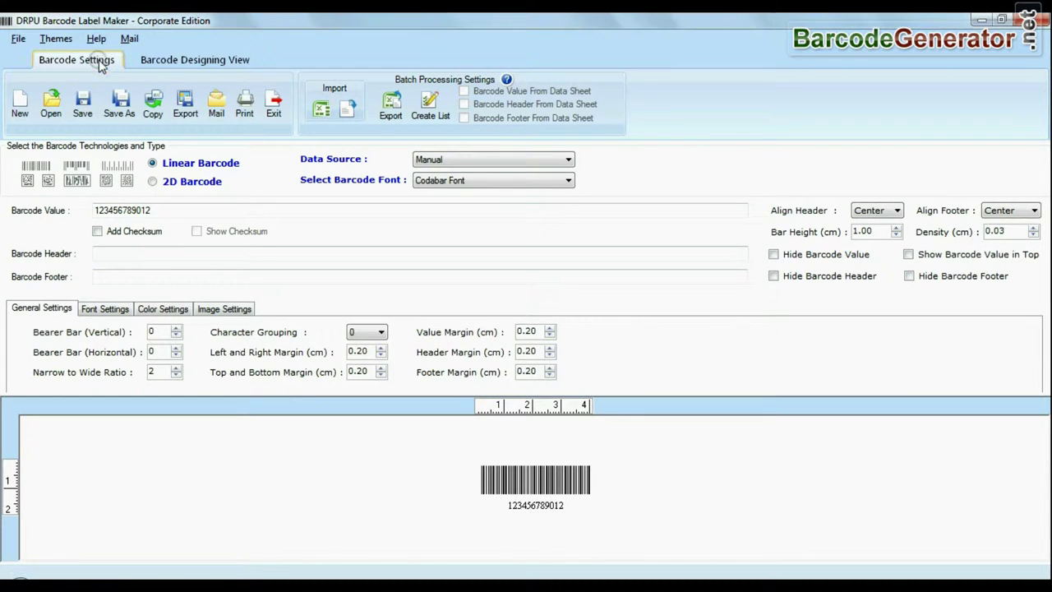
click(169, 66)
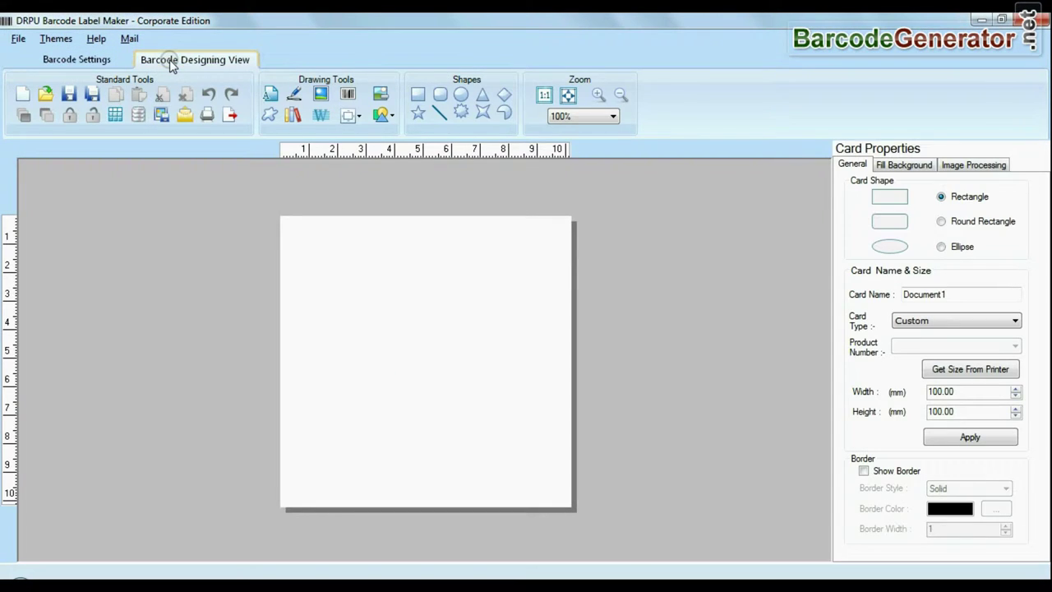
click(105, 61)
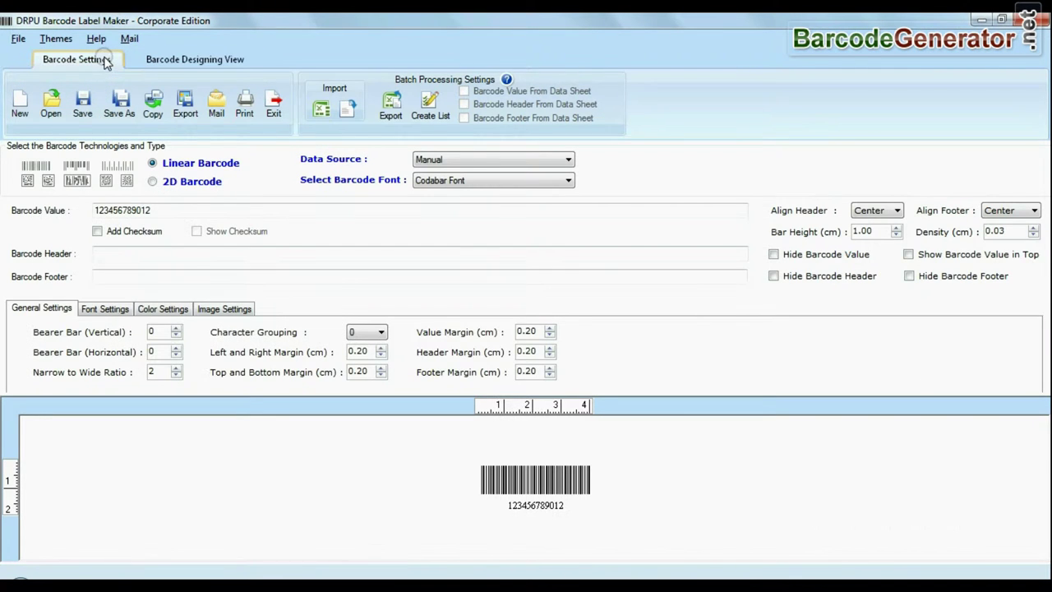
click(493, 180)
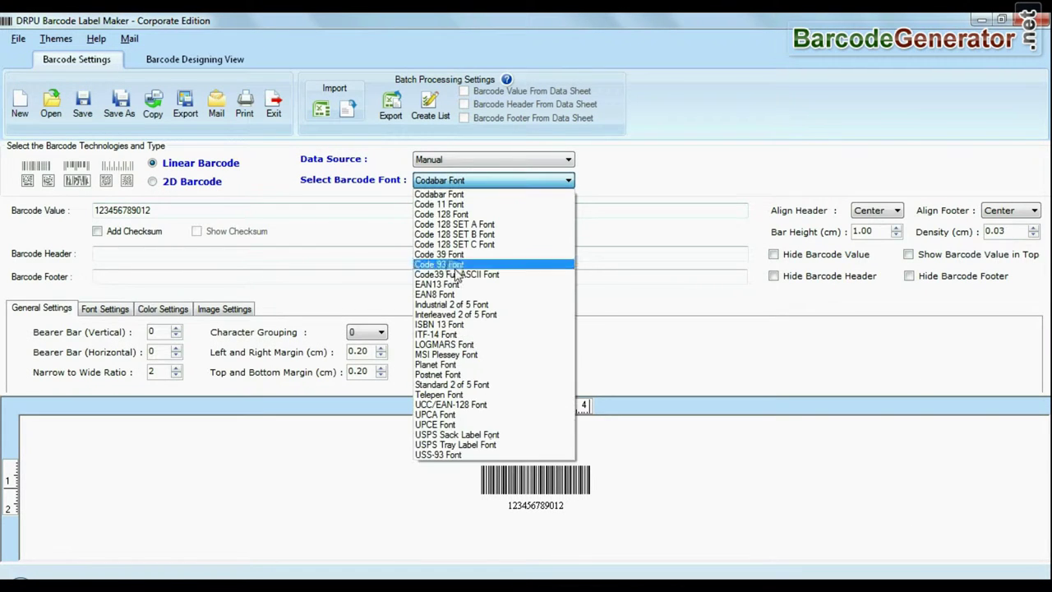
click(469, 180)
click(197, 183)
click(473, 180)
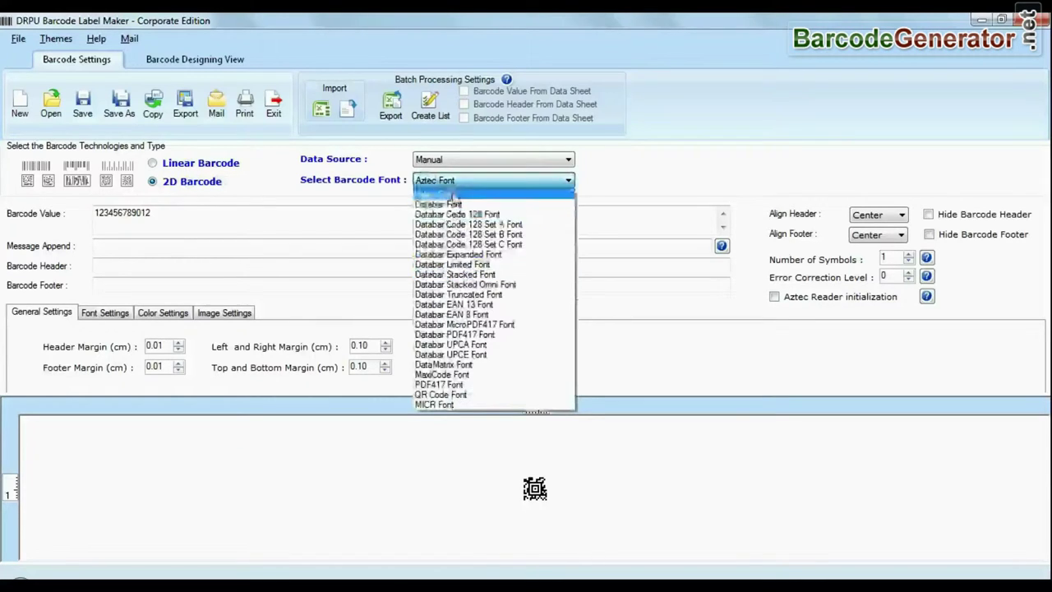
click(265, 229)
text(456534545645456)
click(97, 264)
text(Aztec Barcode Font)
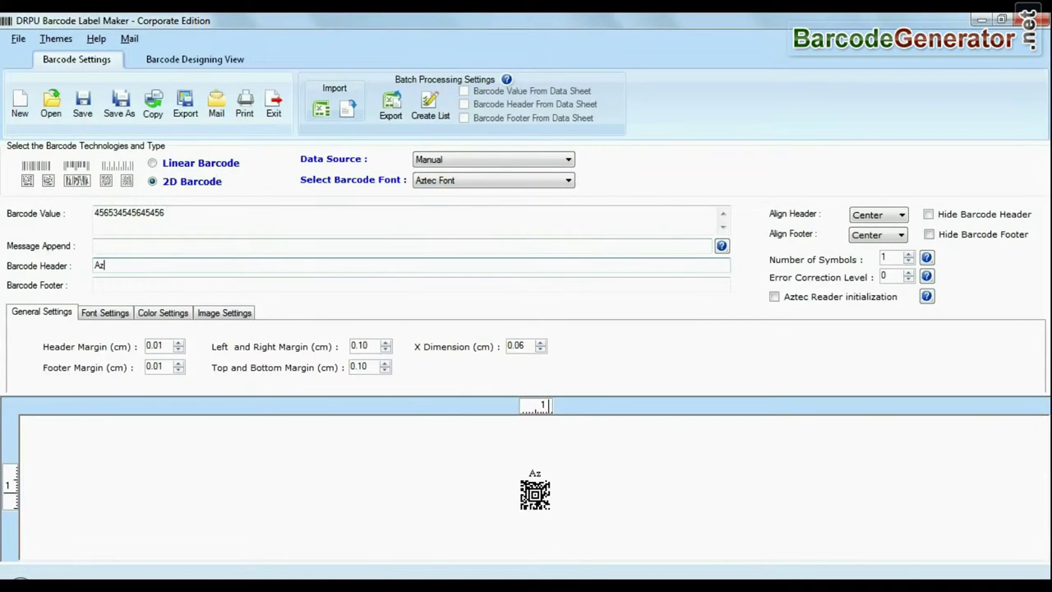
click(131, 285)
text(Designed using DRPU So)
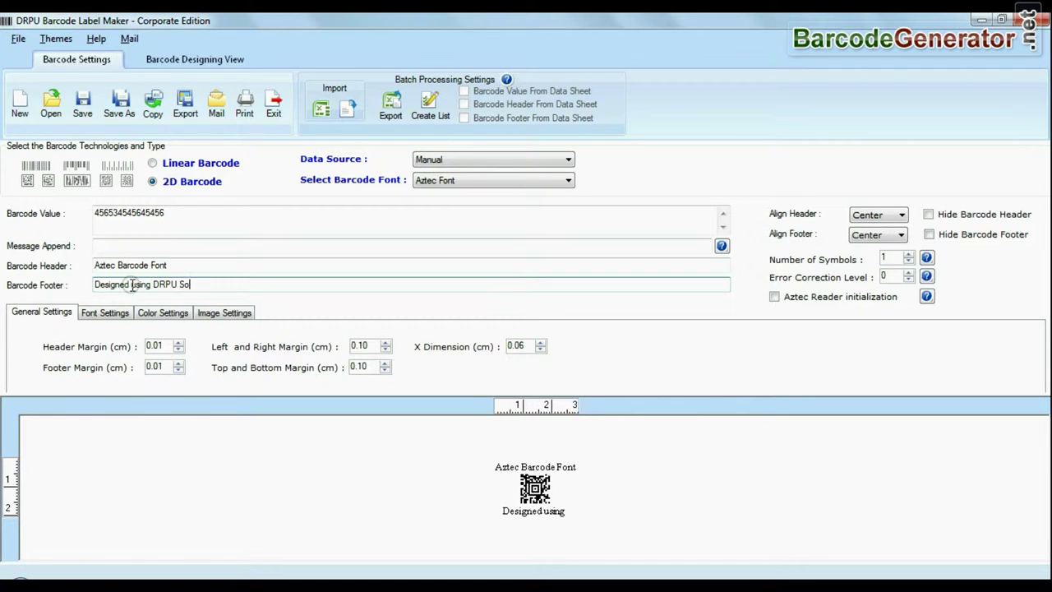
text(ftware)
Step: Raise the header margin to 0.03 and X dimension to 0.08, keeping header and footer centred
click(178, 342)
click(178, 342)
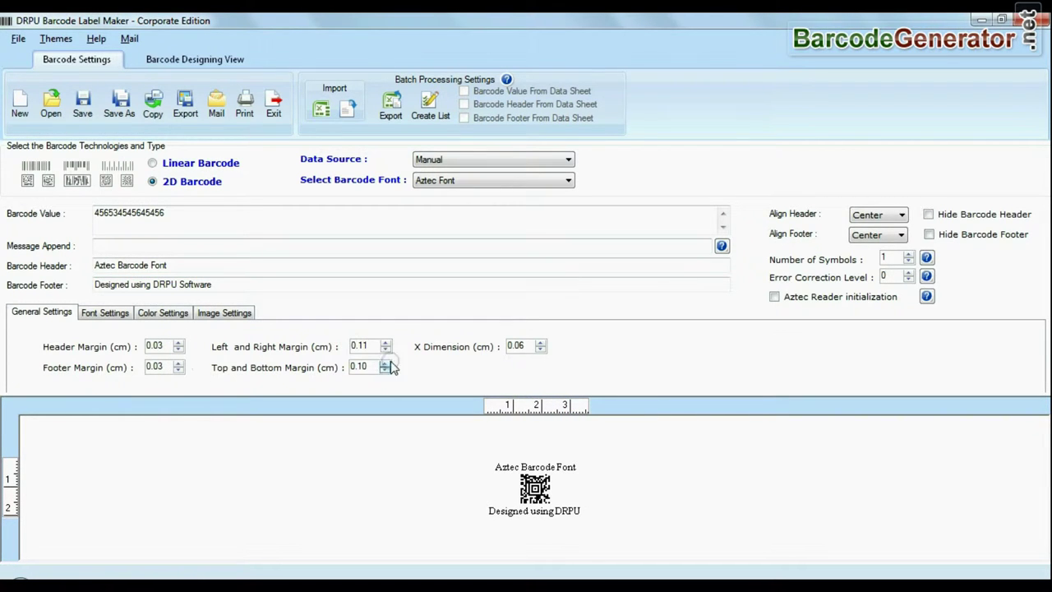
click(539, 341)
click(539, 342)
click(894, 215)
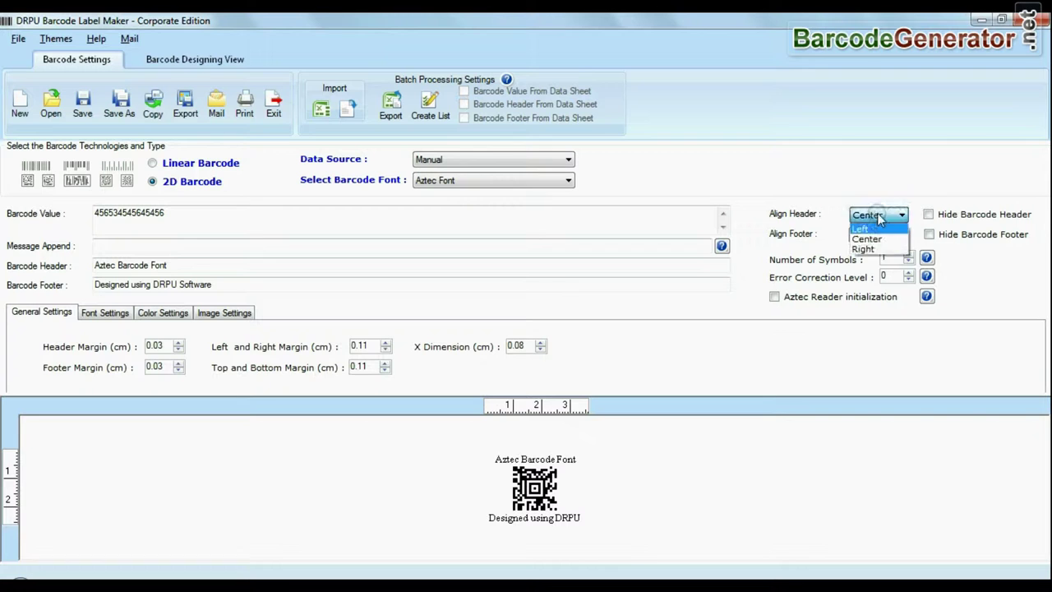
click(869, 238)
click(901, 235)
Step: Set the header font to bold, size 12
click(869, 259)
click(104, 312)
click(241, 357)
click(498, 205)
click(586, 194)
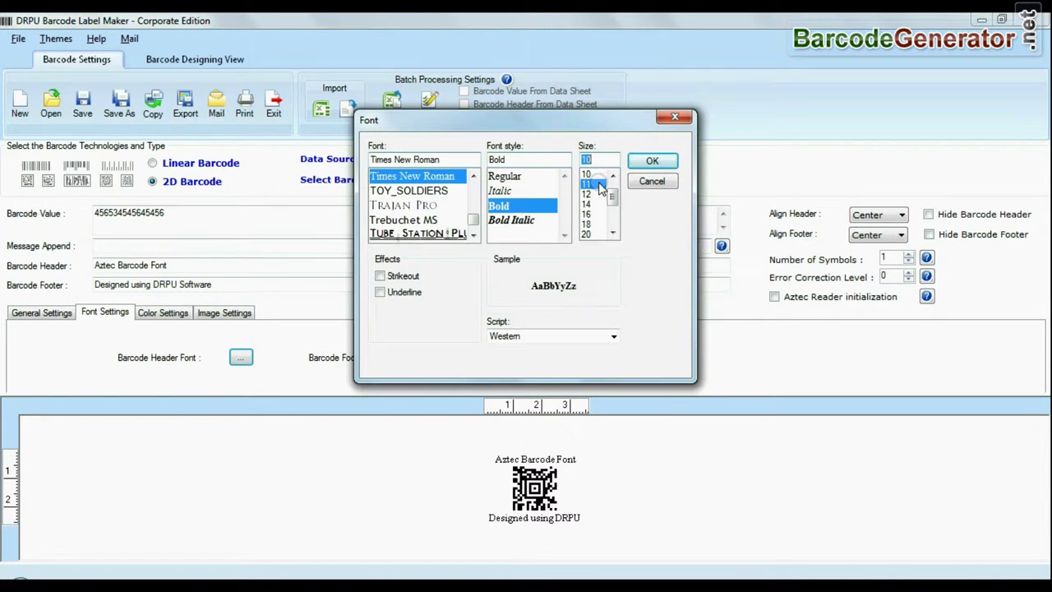
Step: Review the barcode colour settings unchanged and adjust the orientation in image settings
click(651, 160)
click(163, 312)
click(234, 346)
click(382, 354)
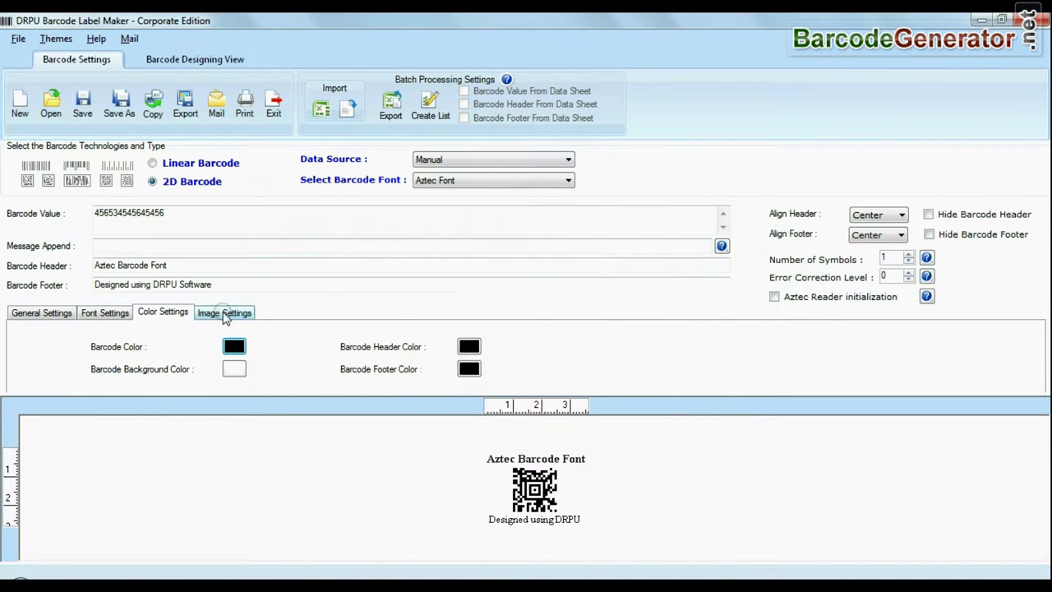
click(224, 312)
click(470, 368)
click(469, 390)
click(471, 369)
click(470, 379)
click(185, 103)
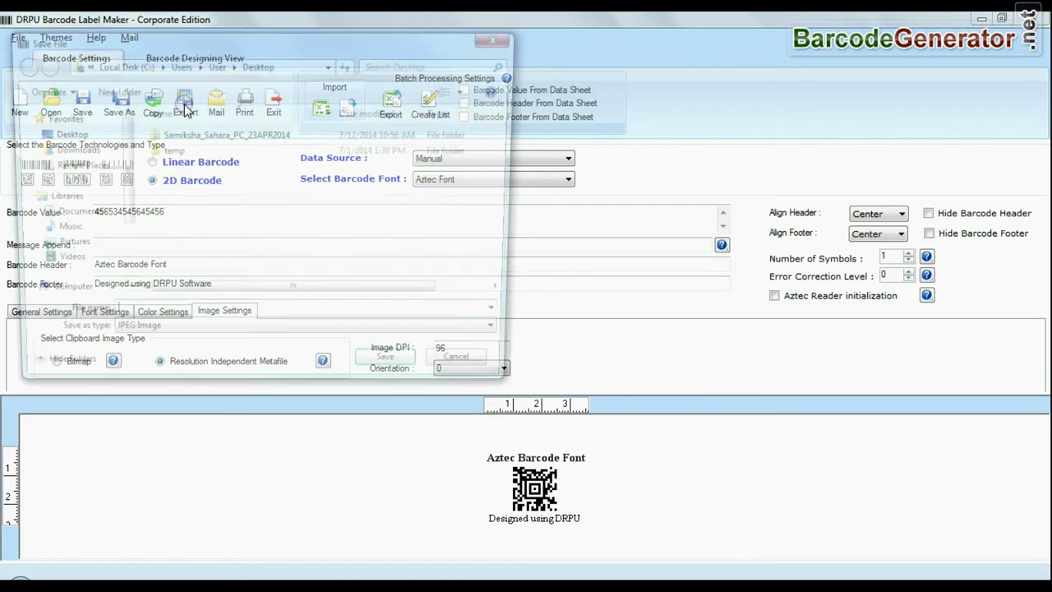
click(215, 338)
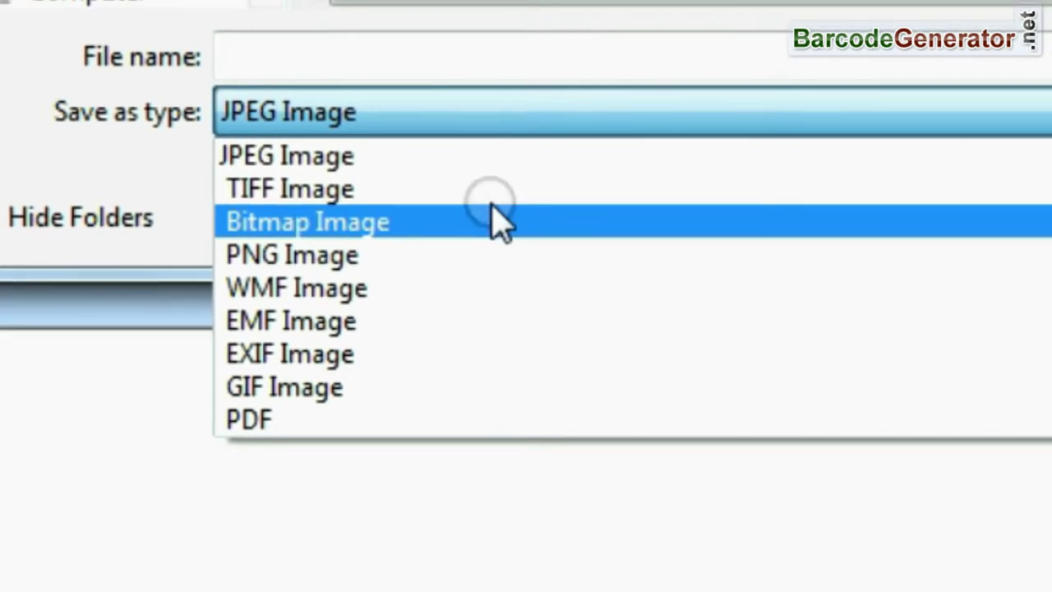
click(493, 155)
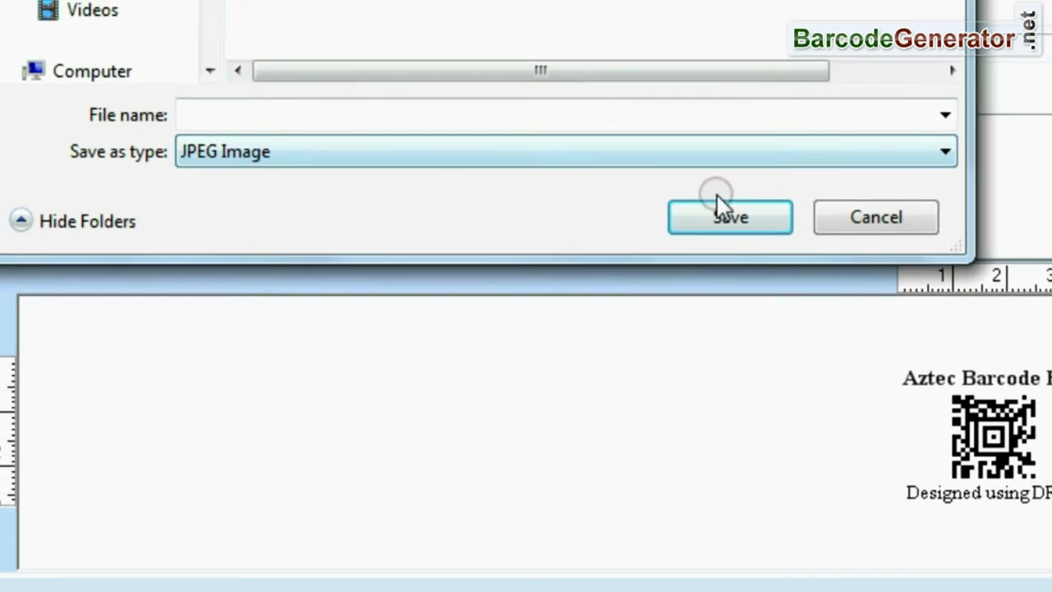
click(887, 219)
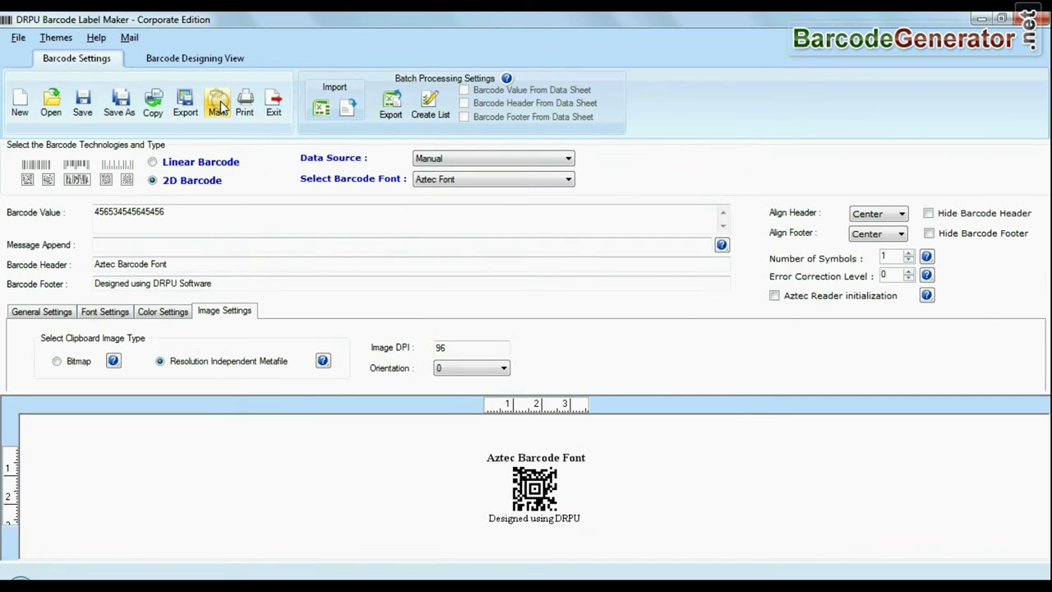
Step: Close the Send Mail window and bring up printing with the Zebra TLP2844 printer
click(216, 102)
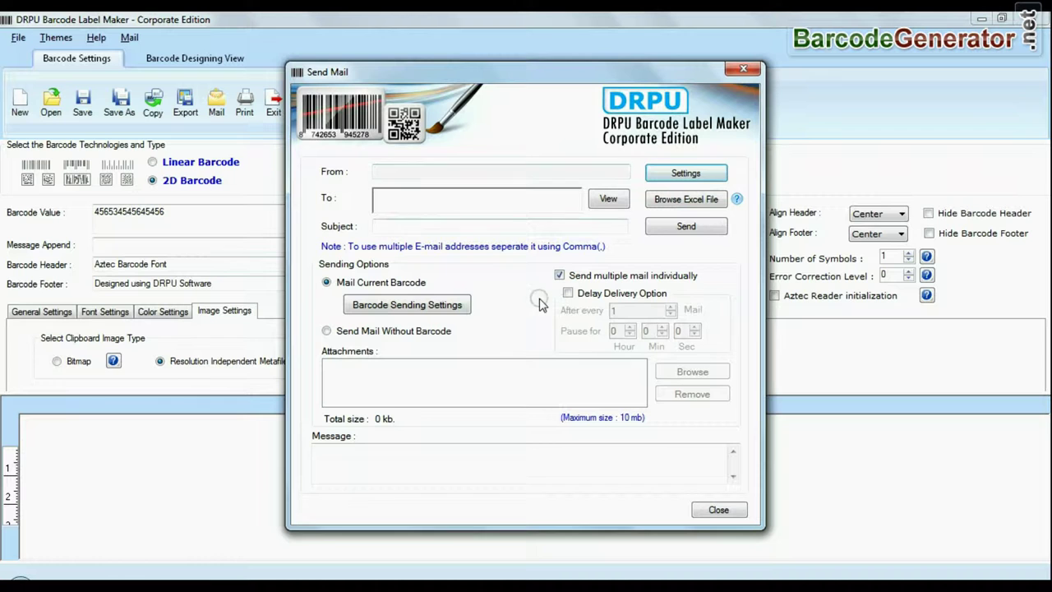
click(713, 511)
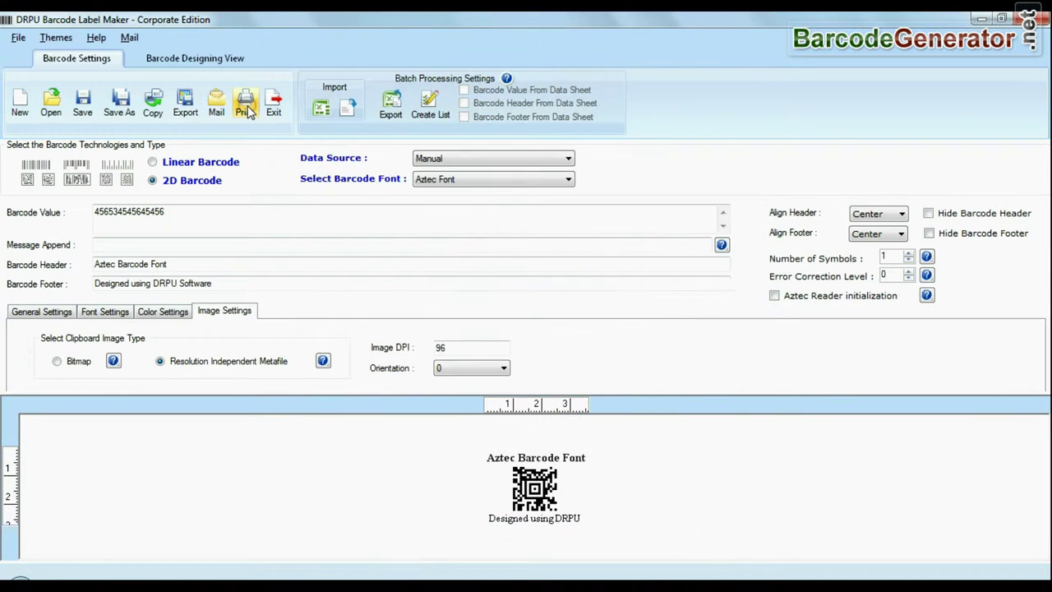
click(244, 103)
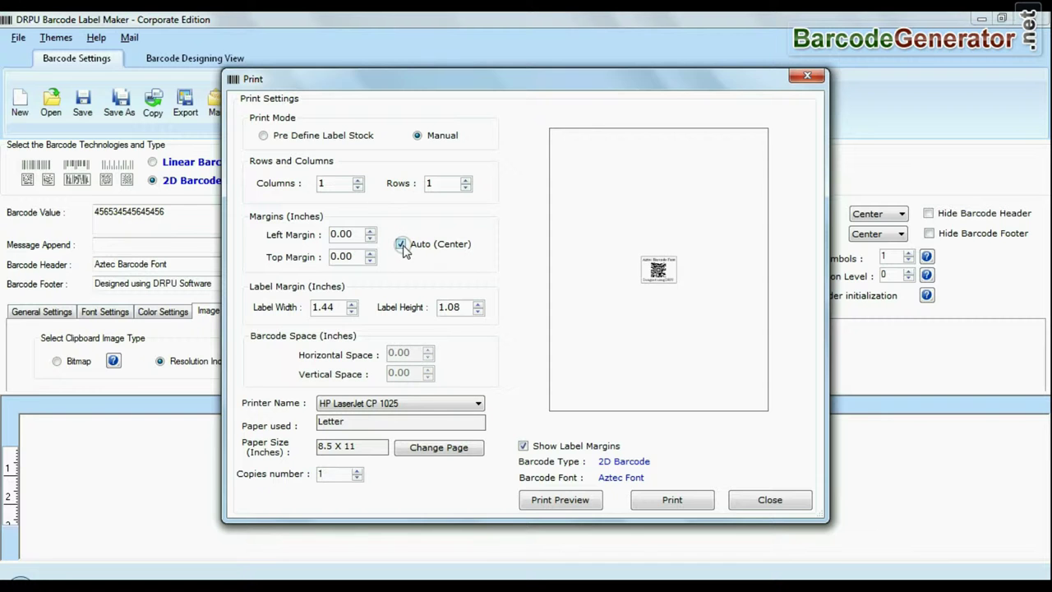
click(407, 404)
click(405, 417)
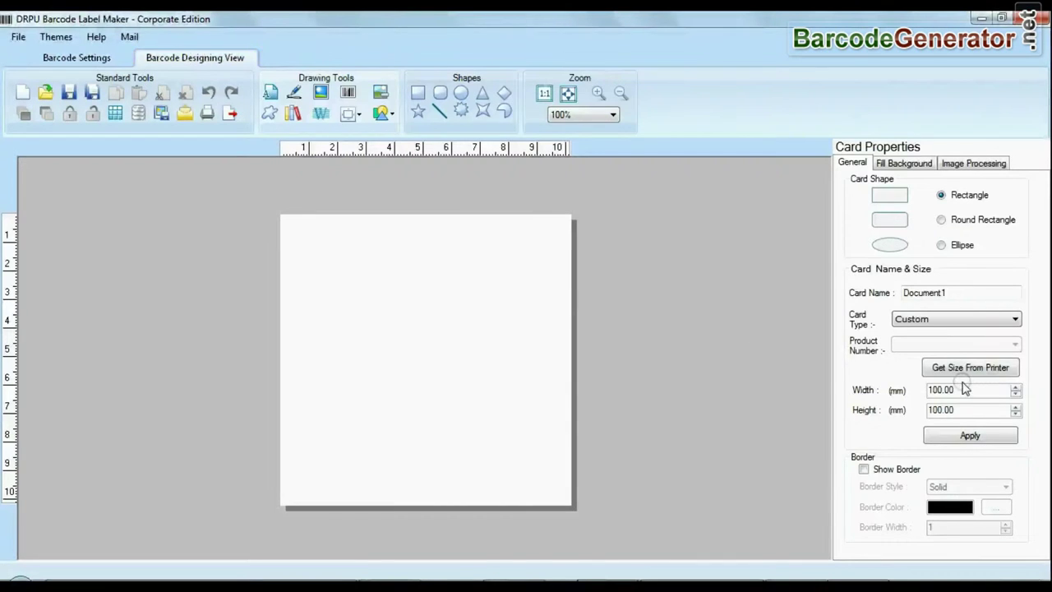
Step: Shrink the card to 100 × 45 mm, place a barcode on it and open its properties
click(968, 434)
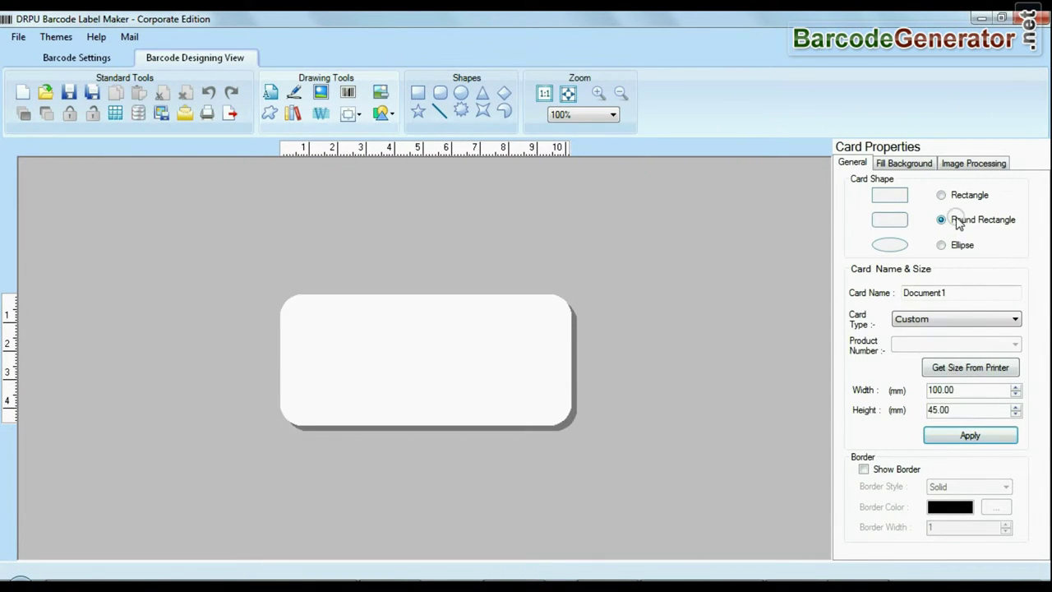
click(348, 92)
click(440, 355)
click(449, 362)
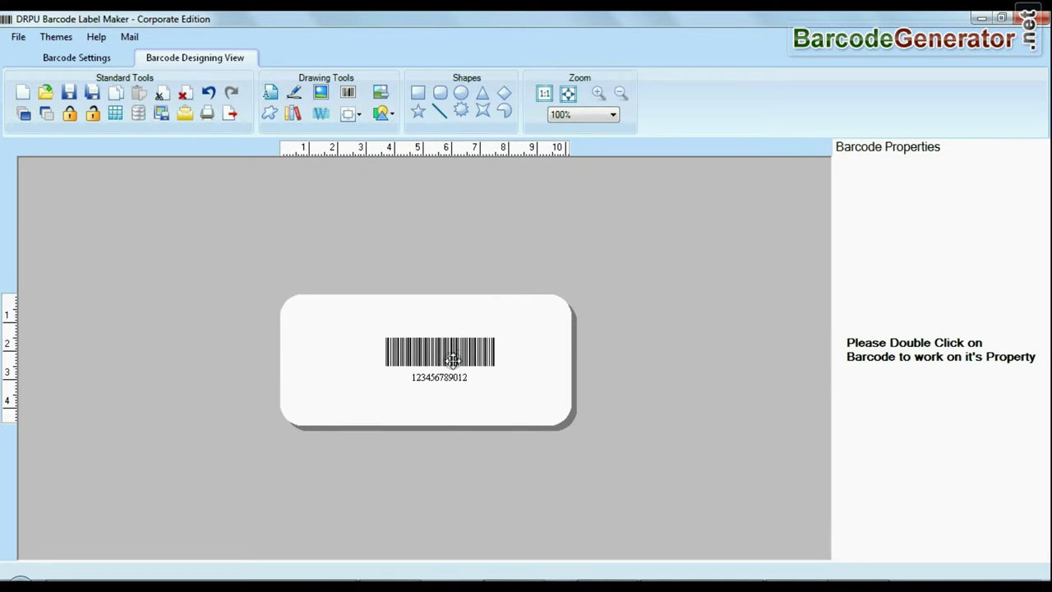
double_click(452, 355)
click(633, 86)
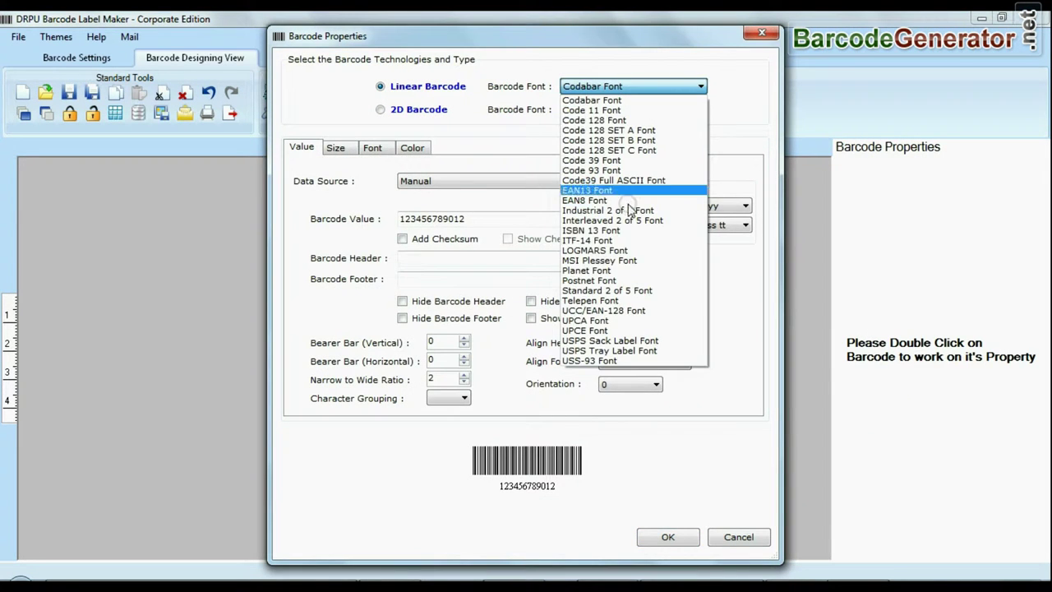
click(625, 322)
click(506, 216)
double_click(506, 216)
text(675)
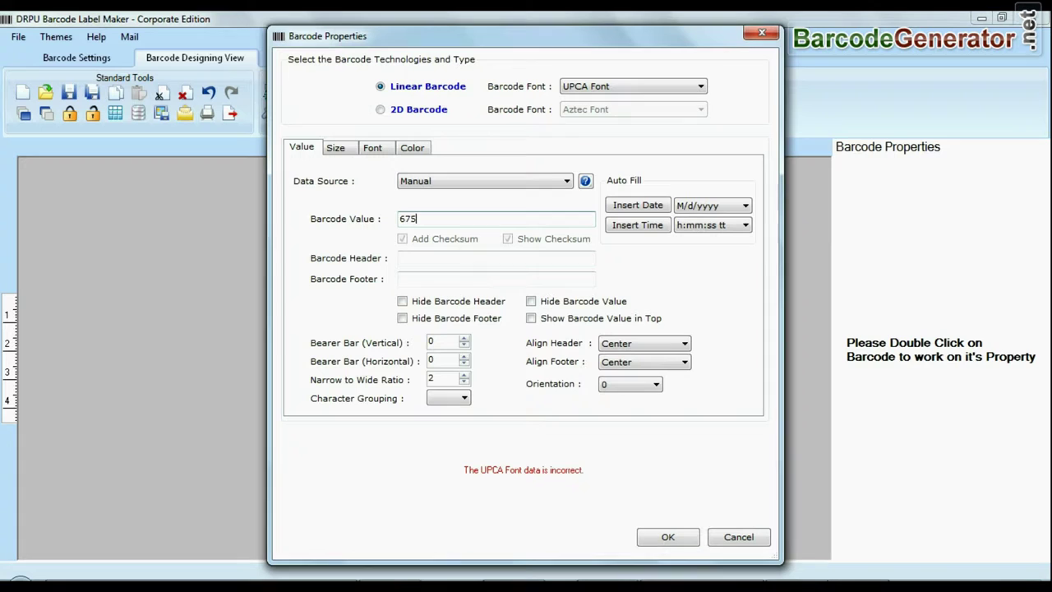
text(67600124)
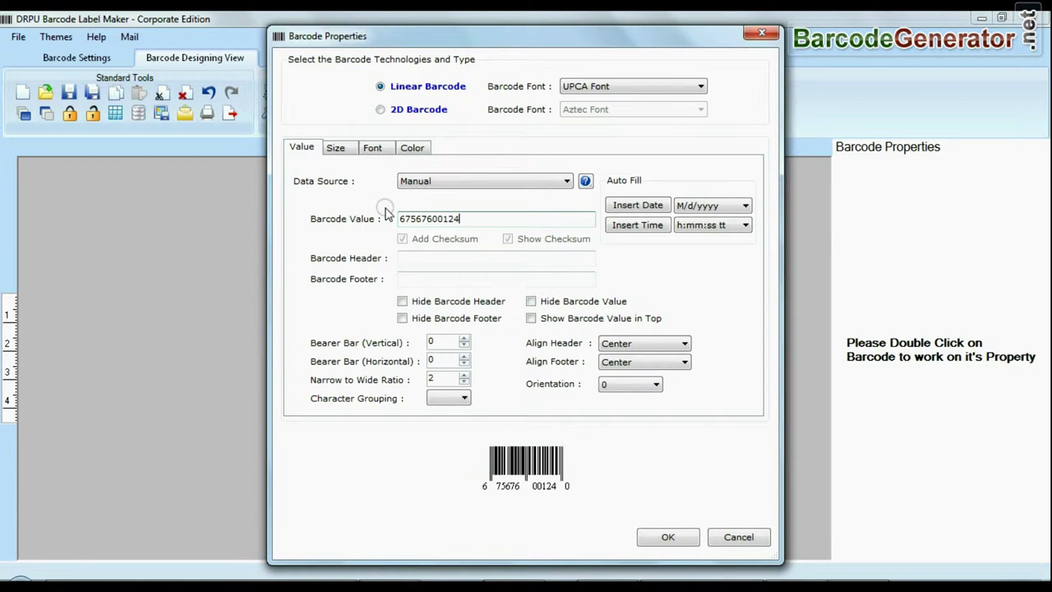
click(416, 256)
text(Batch No: 007523)
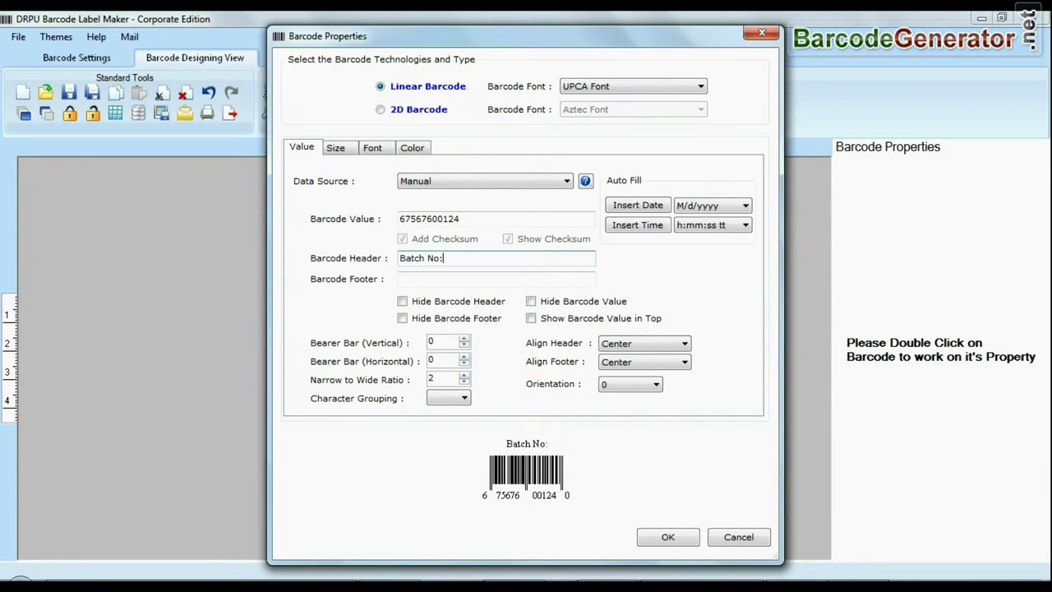
Step: Set character grouping to 3, rotate the barcode 90° and make the header bold
click(457, 398)
click(655, 385)
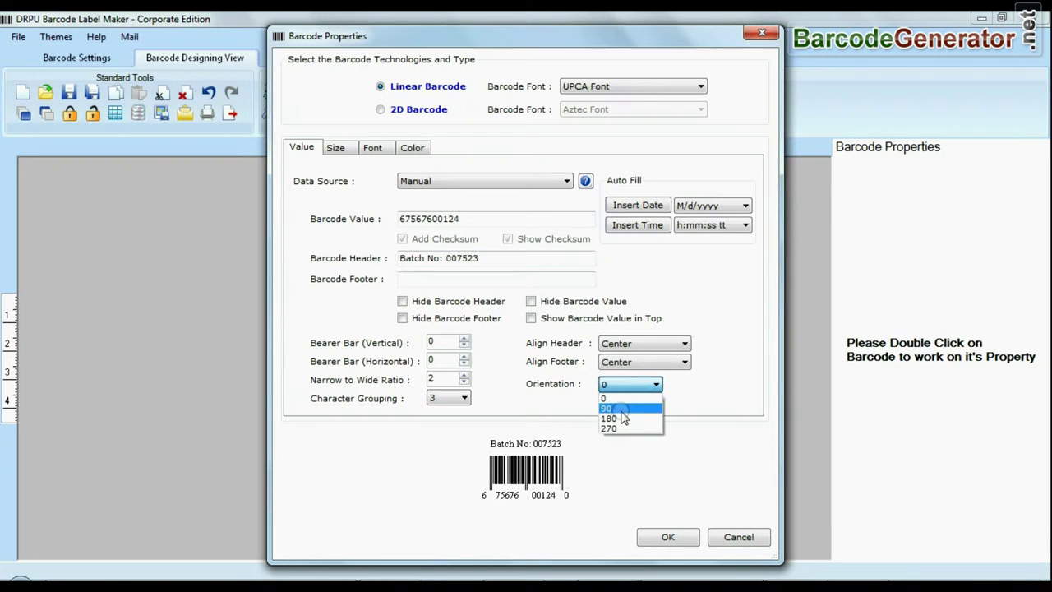
click(615, 402)
click(337, 149)
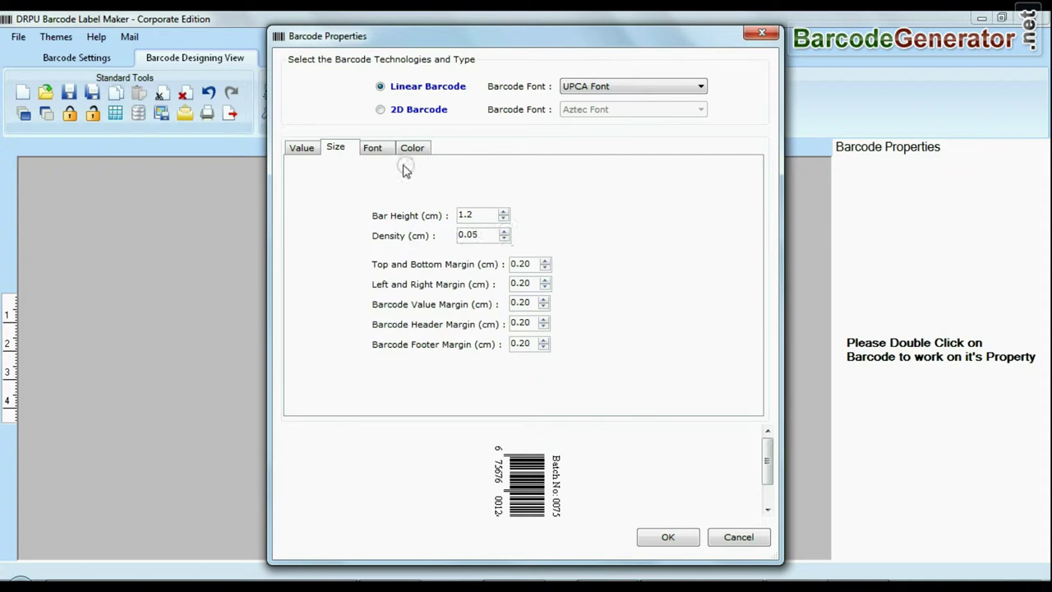
click(374, 148)
click(469, 246)
click(501, 203)
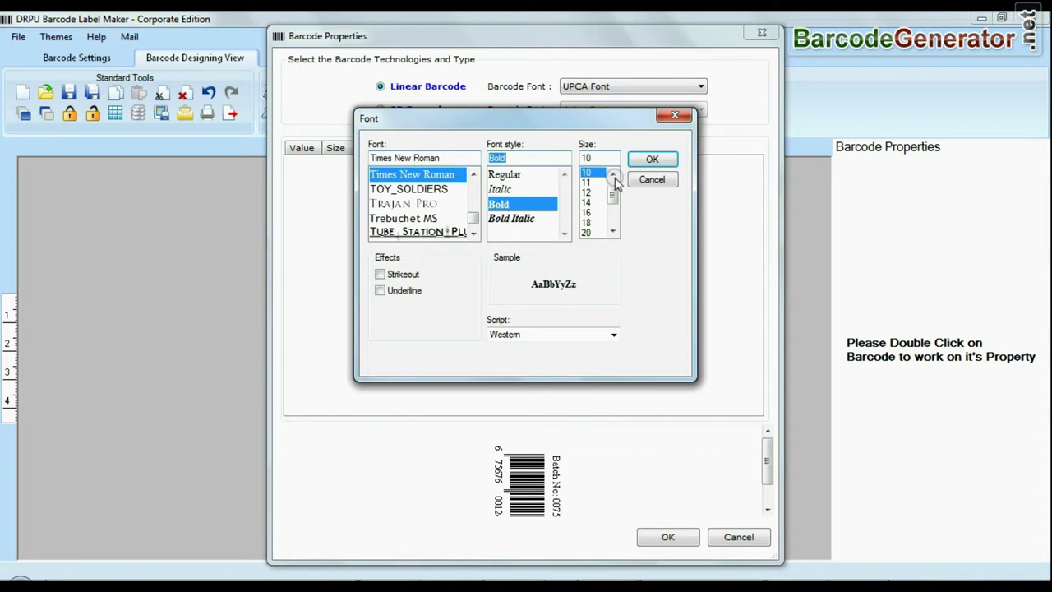
click(651, 159)
Step: Make the barcode background transparent in its colour settings
click(411, 148)
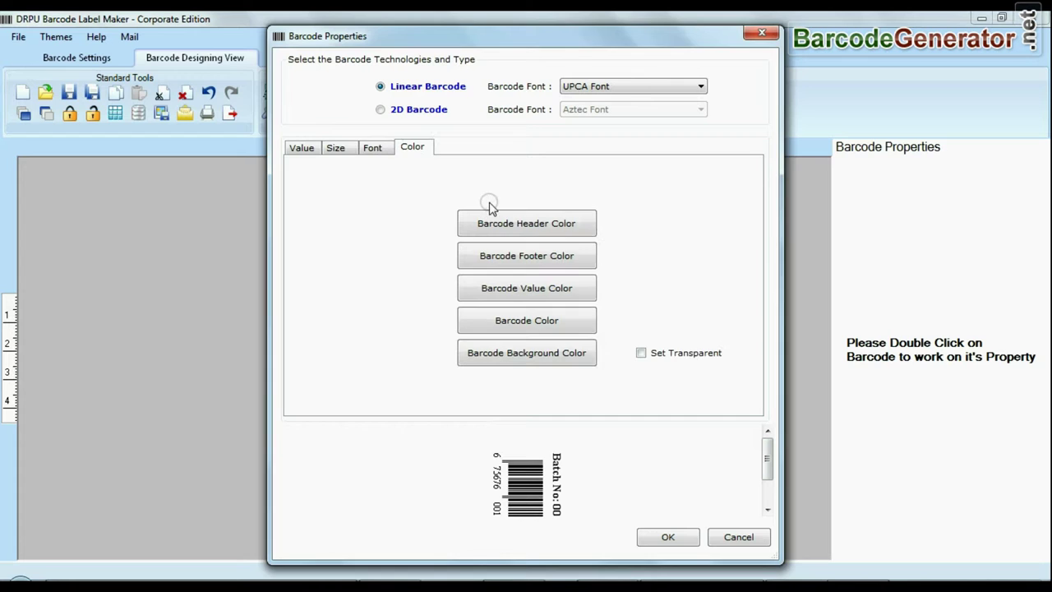
click(500, 222)
click(438, 354)
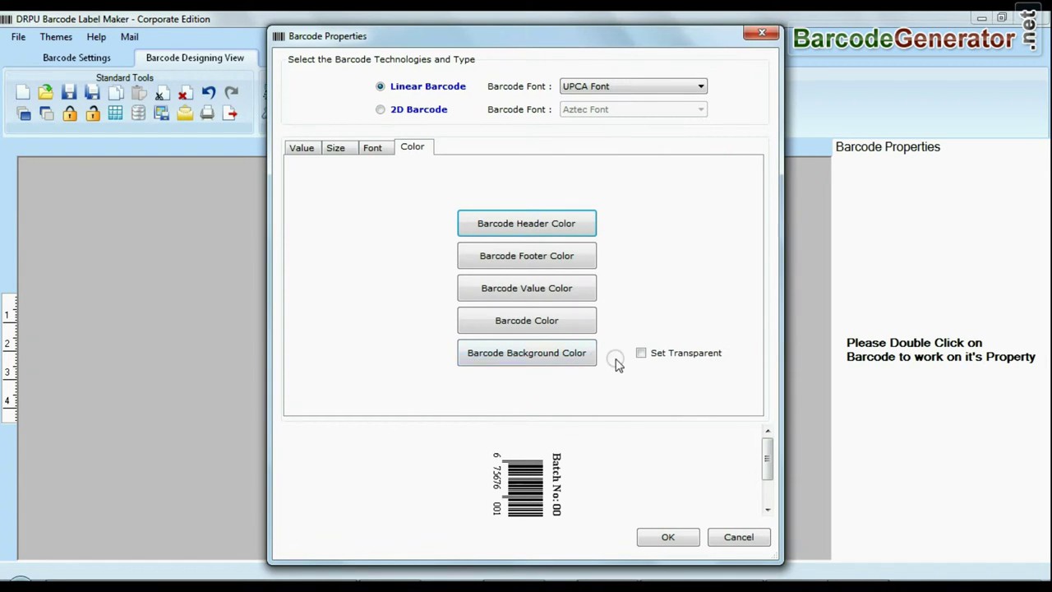
click(642, 357)
Step: Confirm the UPCA barcode and place a second barcode near the label's left edge
click(672, 538)
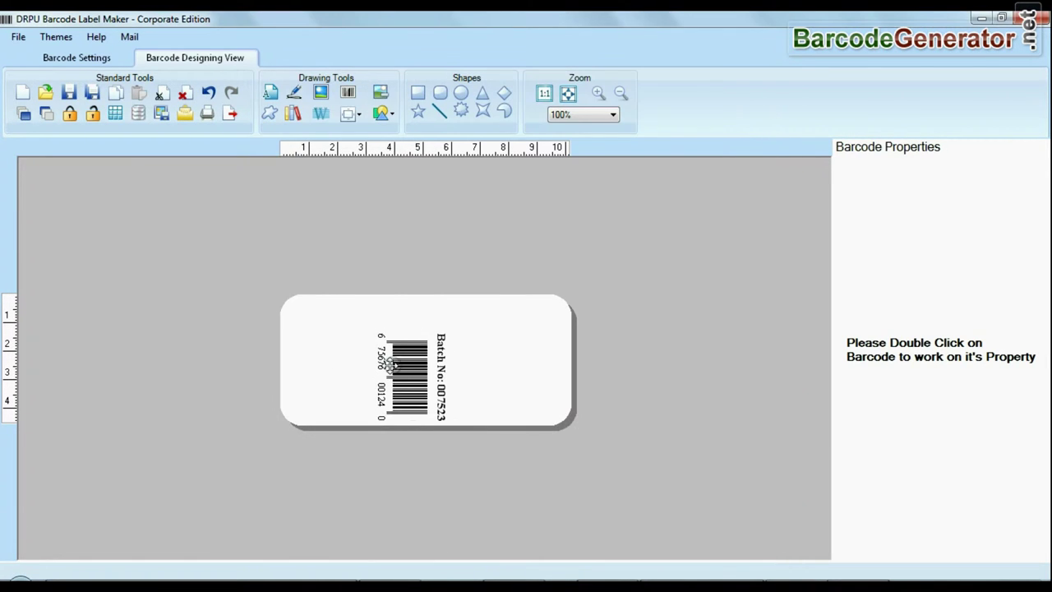
click(348, 92)
click(340, 364)
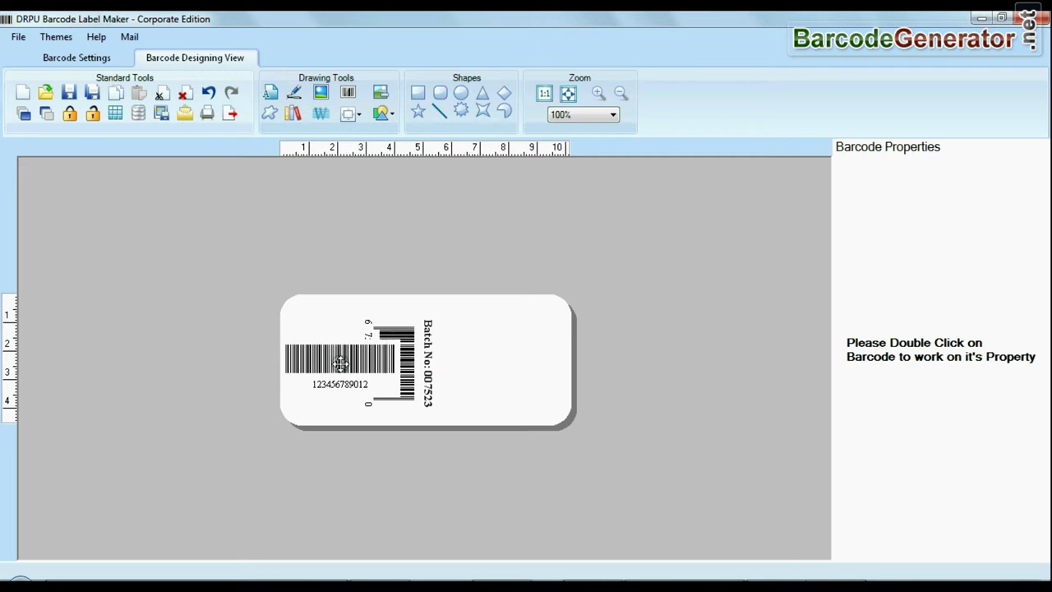
double_click(340, 364)
click(633, 110)
click(624, 212)
drag(472, 221, 323, 221)
text(67567567677)
click(735, 382)
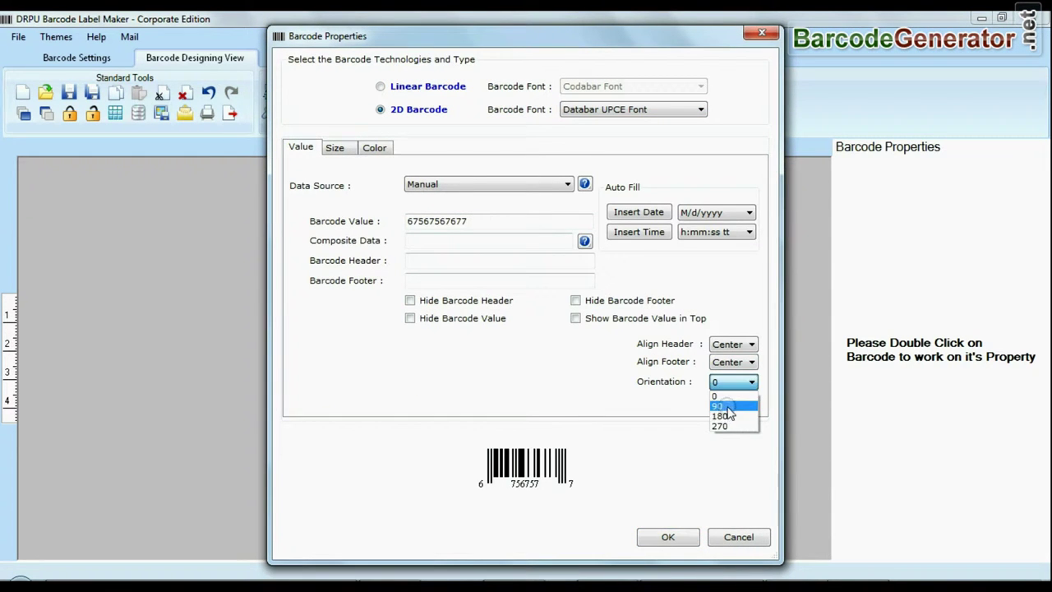
click(395, 261)
click(335, 149)
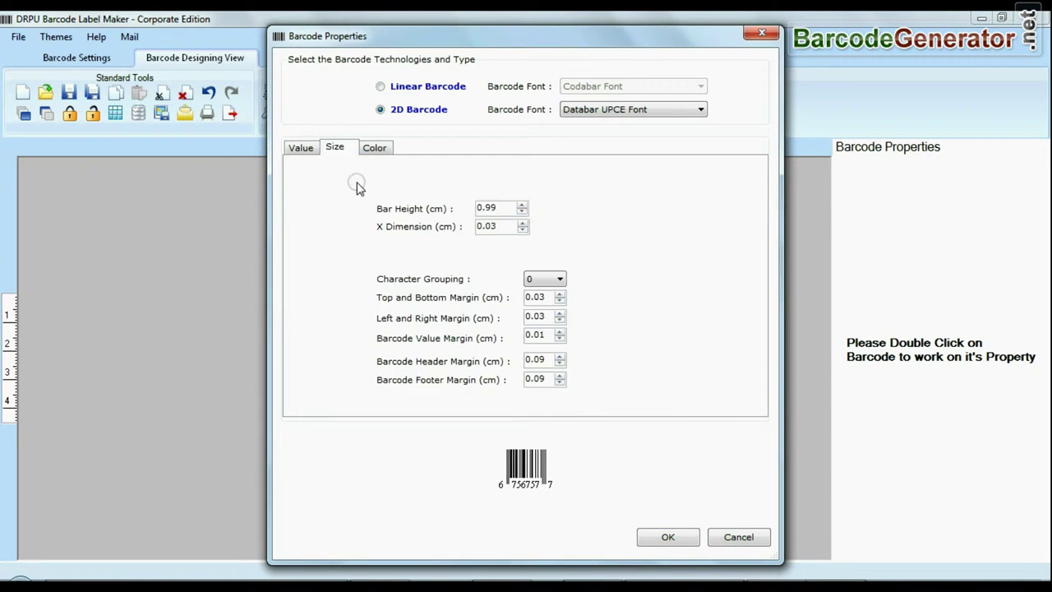
click(520, 222)
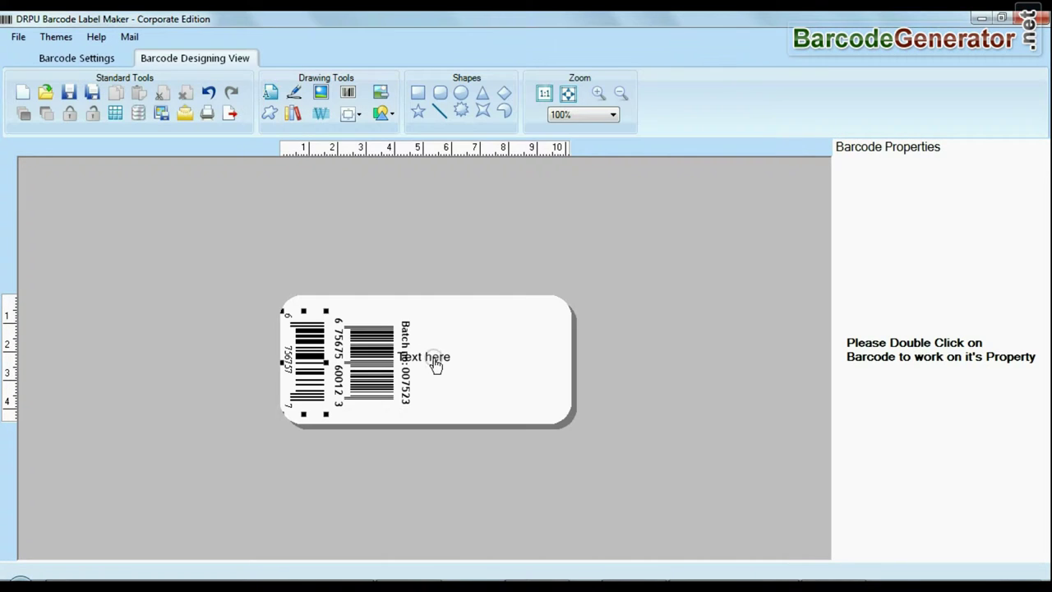
Step: Move the new text to the label's right side as a bold, rotated 'SP'
drag(436, 365, 506, 360)
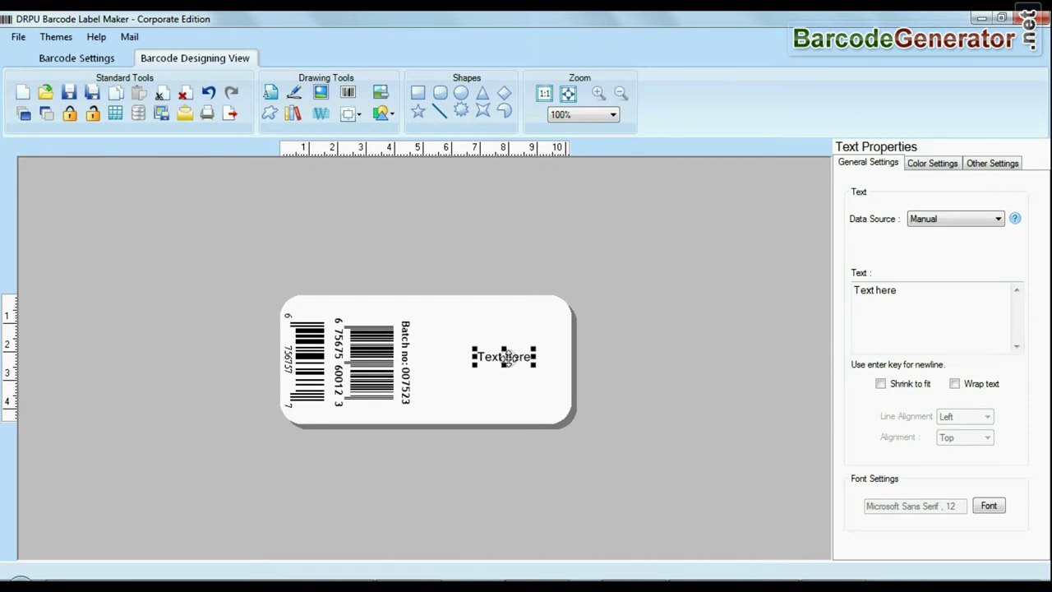
text(SP)
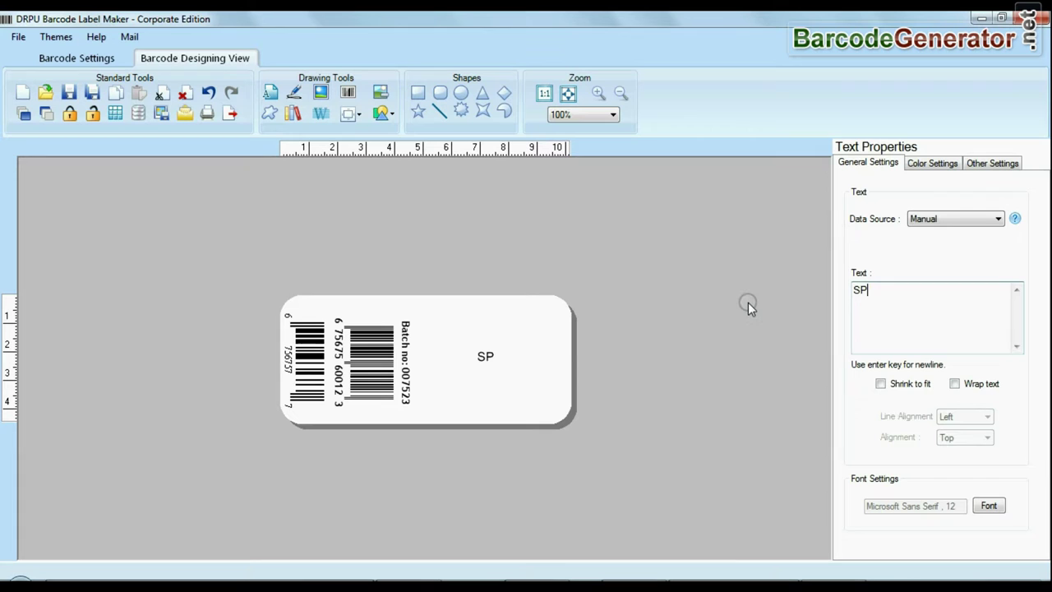
click(991, 163)
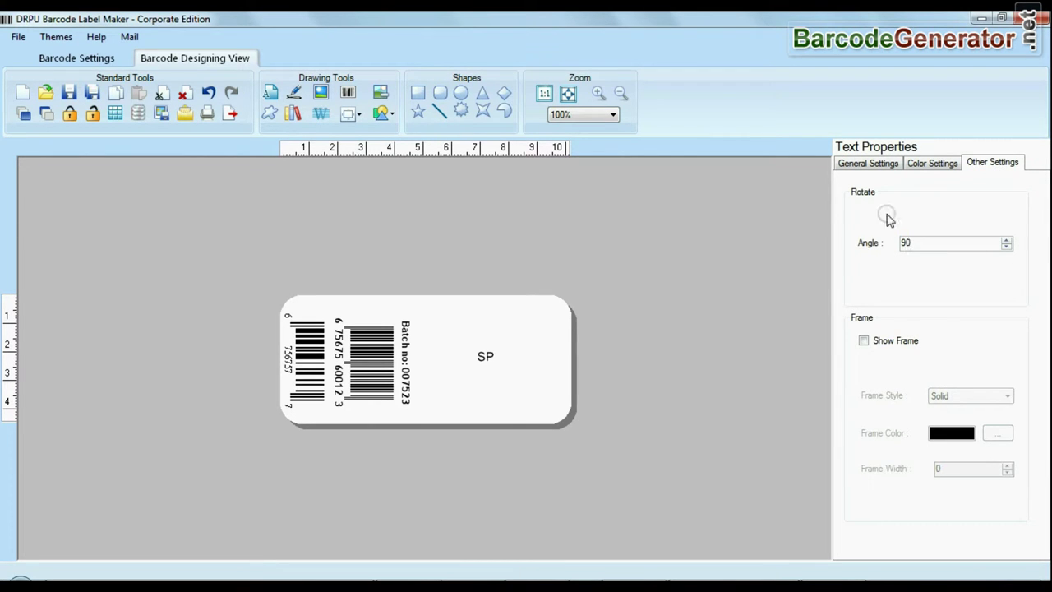
click(867, 163)
click(988, 505)
click(546, 203)
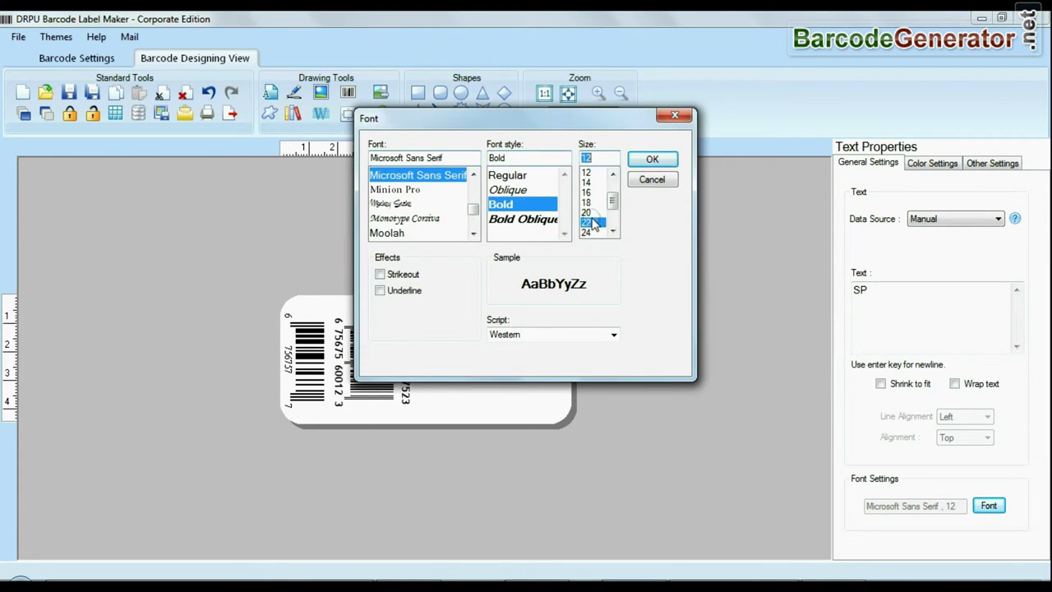
click(651, 158)
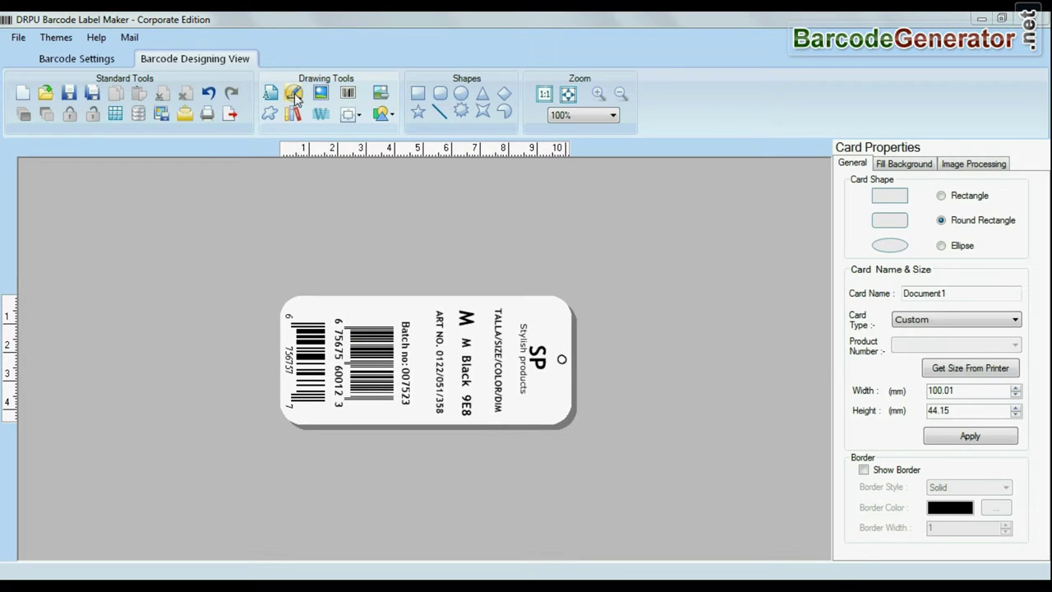
Step: Browse the picture, custom shape and watermark dialogs without inserting anything
click(294, 94)
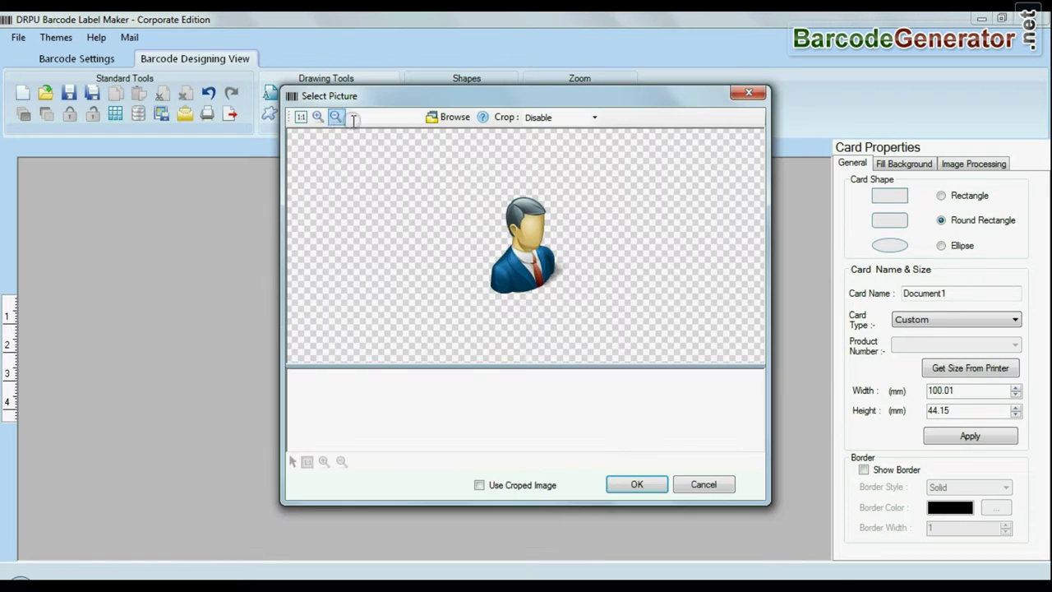
click(702, 484)
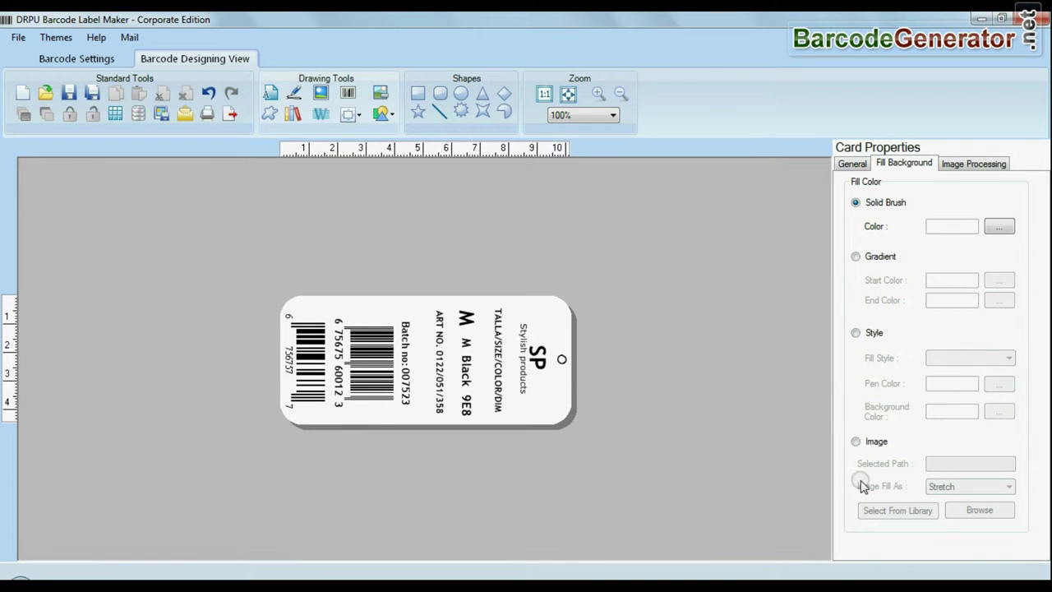
click(267, 113)
click(948, 182)
click(908, 261)
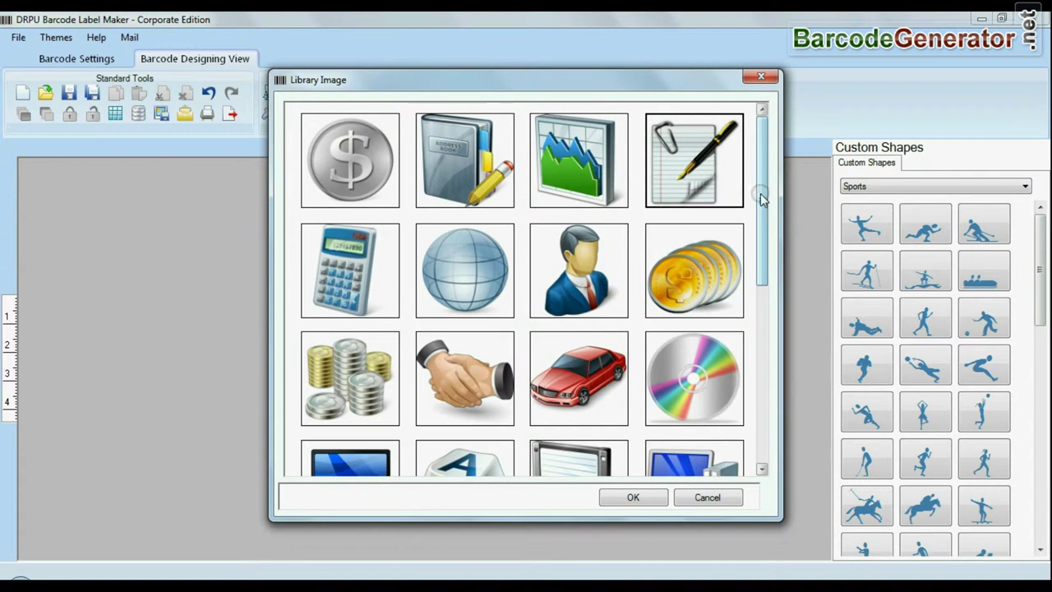
mouse_move(760, 193)
mouse_down()
mouse_move(760, 355)
mouse_move(760, 185)
mouse_up()
click(706, 497)
click(321, 113)
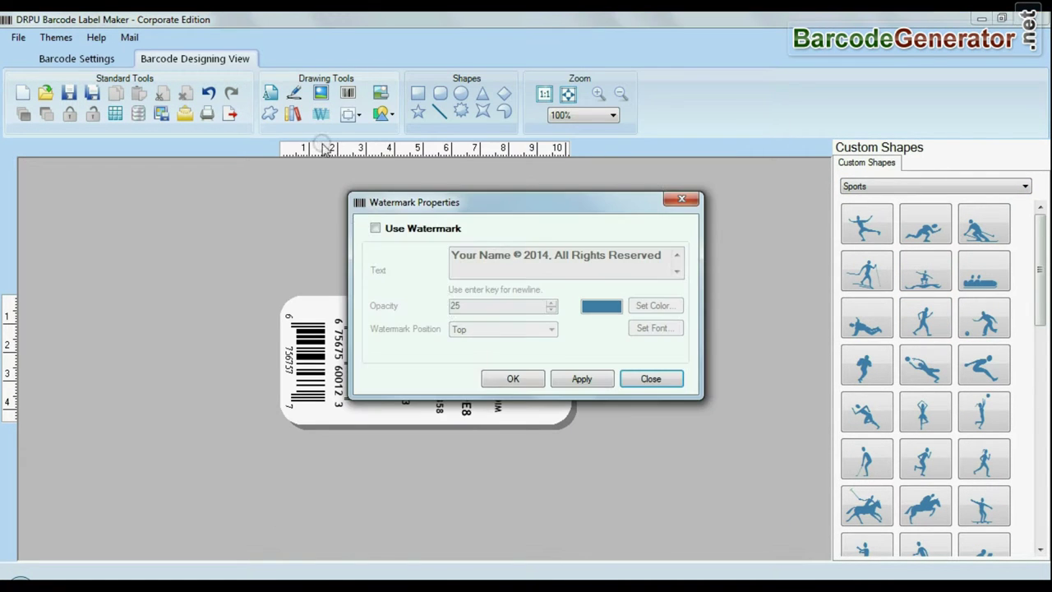
click(636, 380)
Step: Draw a rectangle around the size and colour text
click(382, 114)
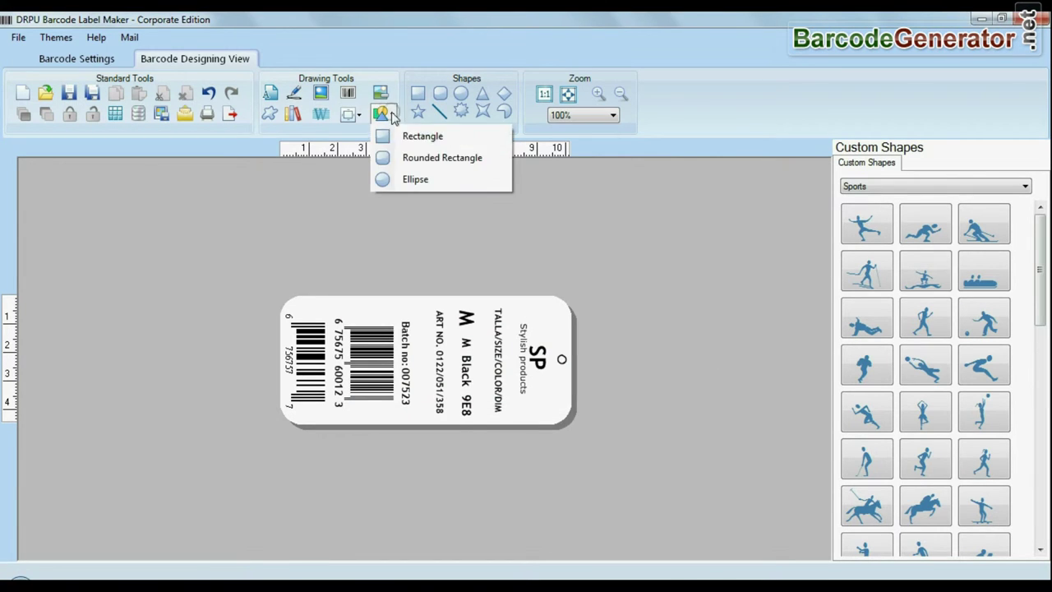
click(417, 136)
click(418, 92)
drag(420, 363, 460, 345)
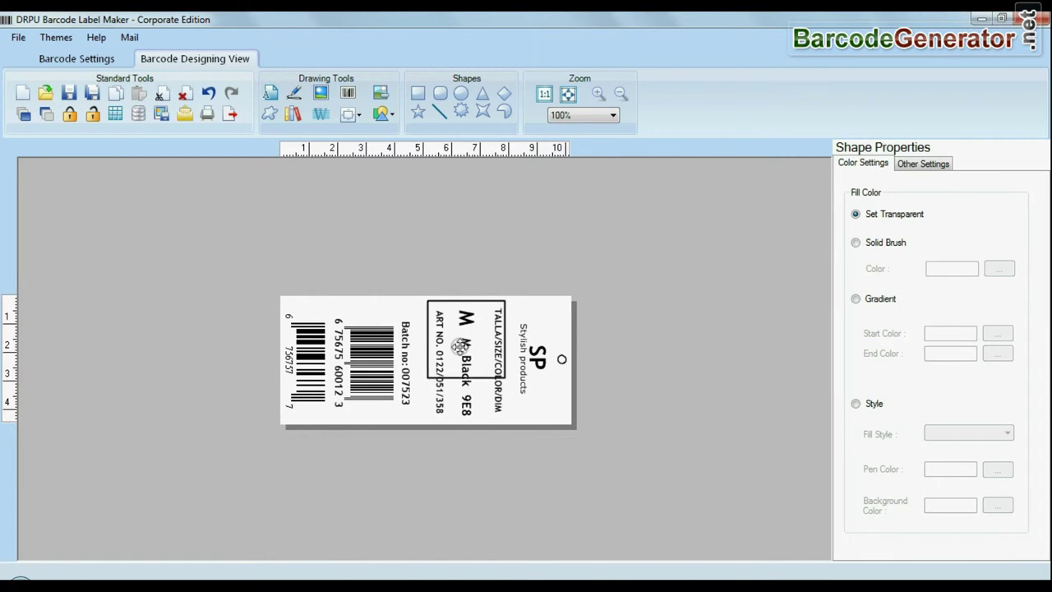
Step: Undo the rectangle, switch printing to predefined label stock and try an Avery A4 sheet
click(207, 110)
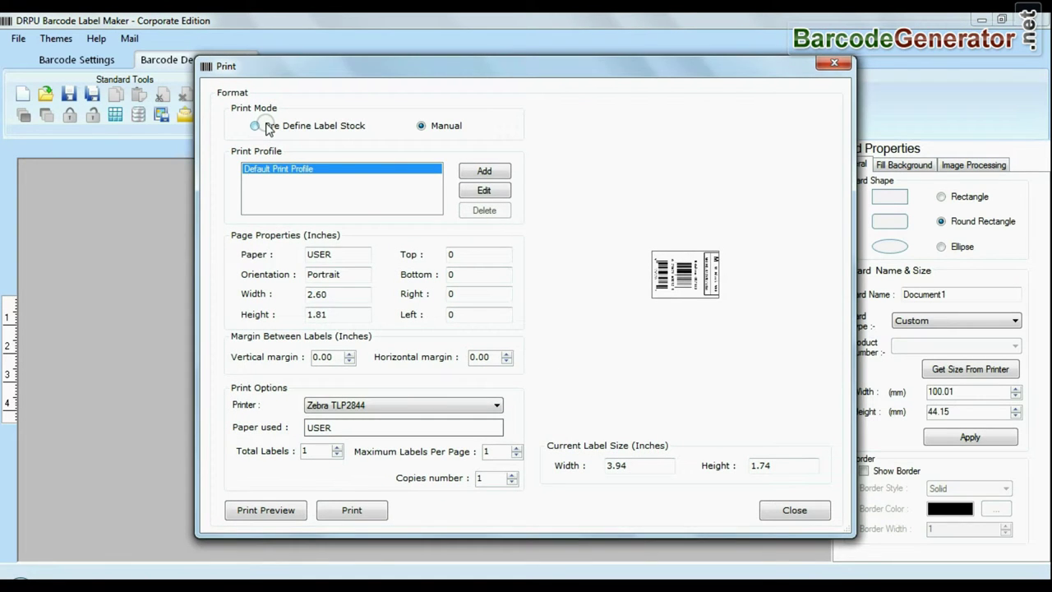
click(255, 126)
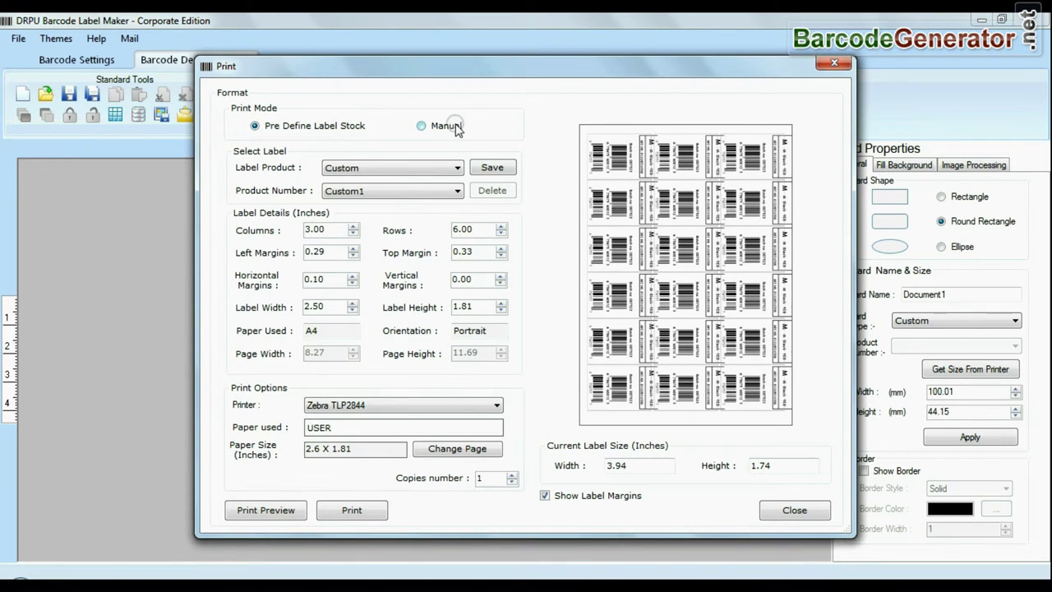
click(450, 127)
click(365, 168)
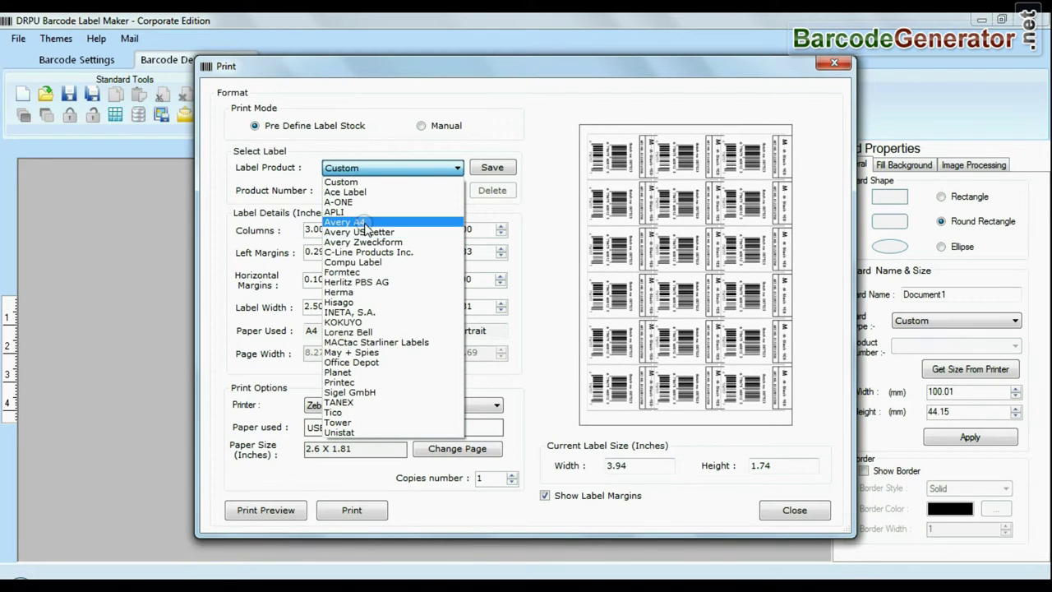
click(353, 222)
click(391, 190)
scroll(371, 412, down, 5)
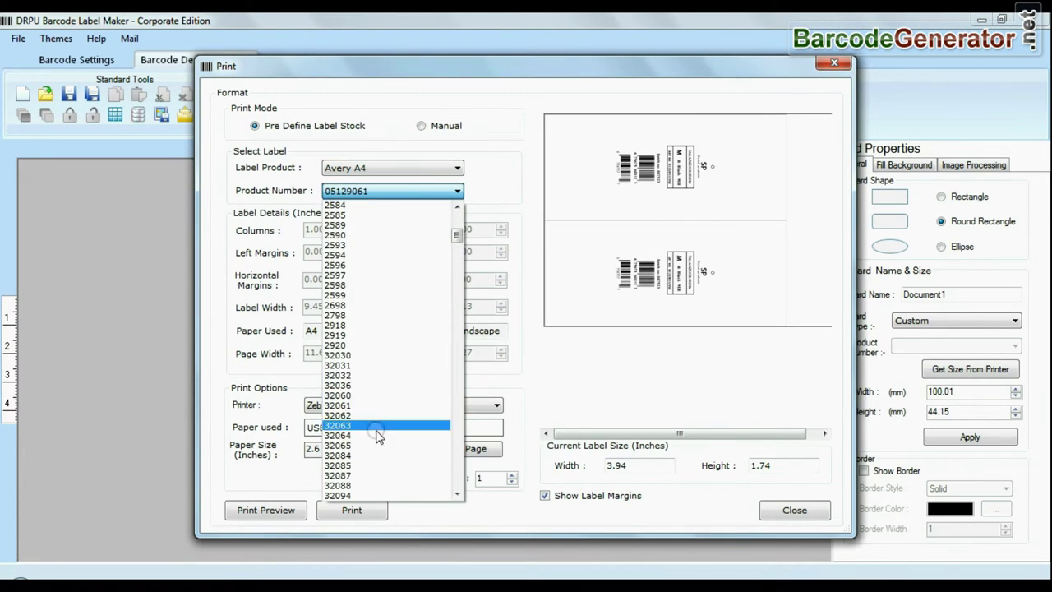
click(379, 425)
Step: Try Formtec 3624 and Lorenz Bell LB8150-8 label sheets before reopening the products list
click(403, 166)
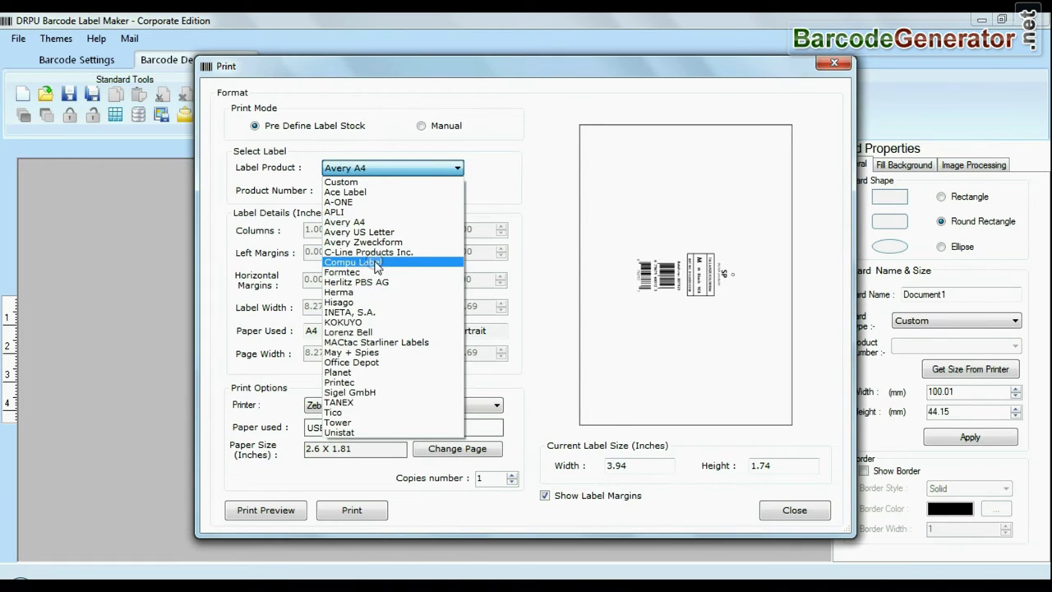
click(374, 272)
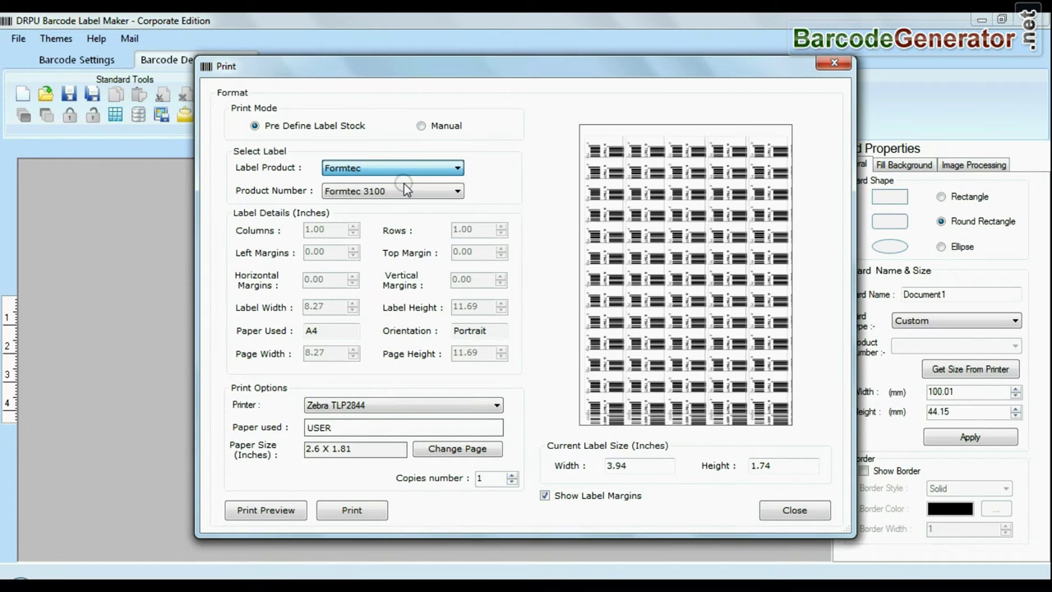
click(405, 189)
click(401, 192)
click(401, 192)
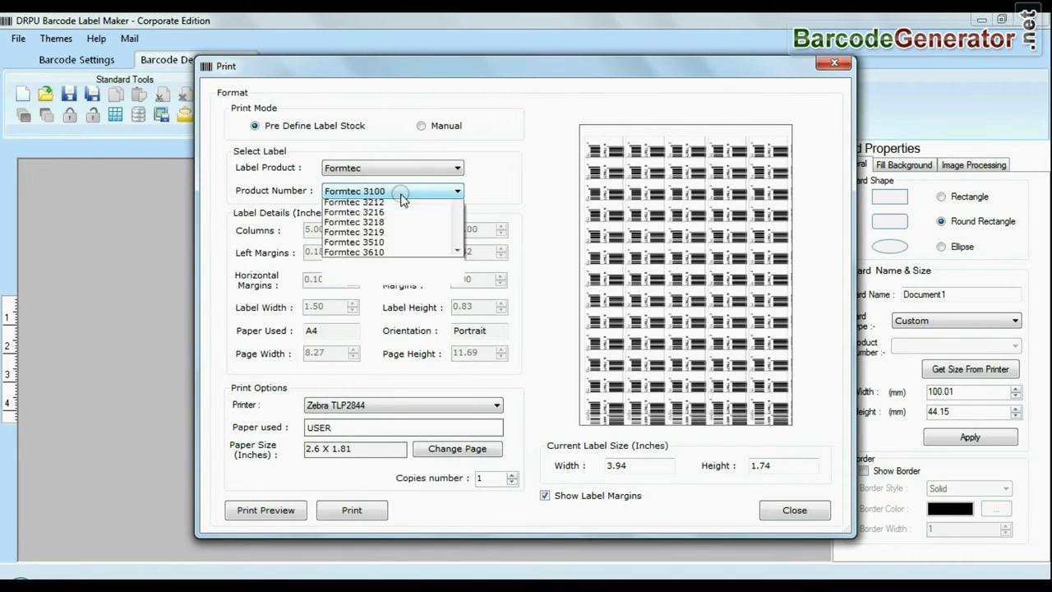
scroll(395, 372, down, 4)
click(387, 433)
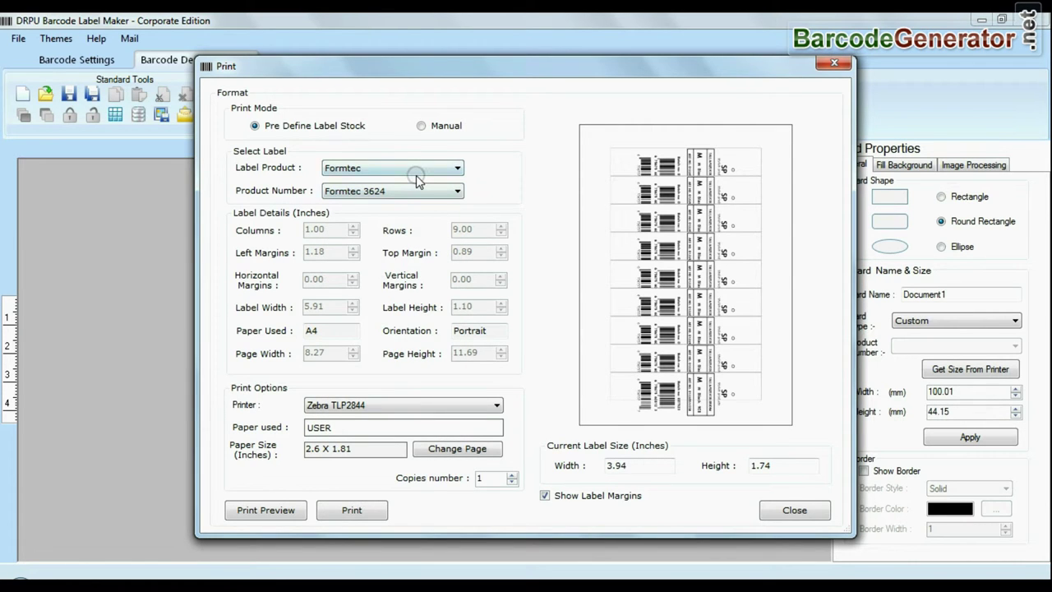
click(401, 190)
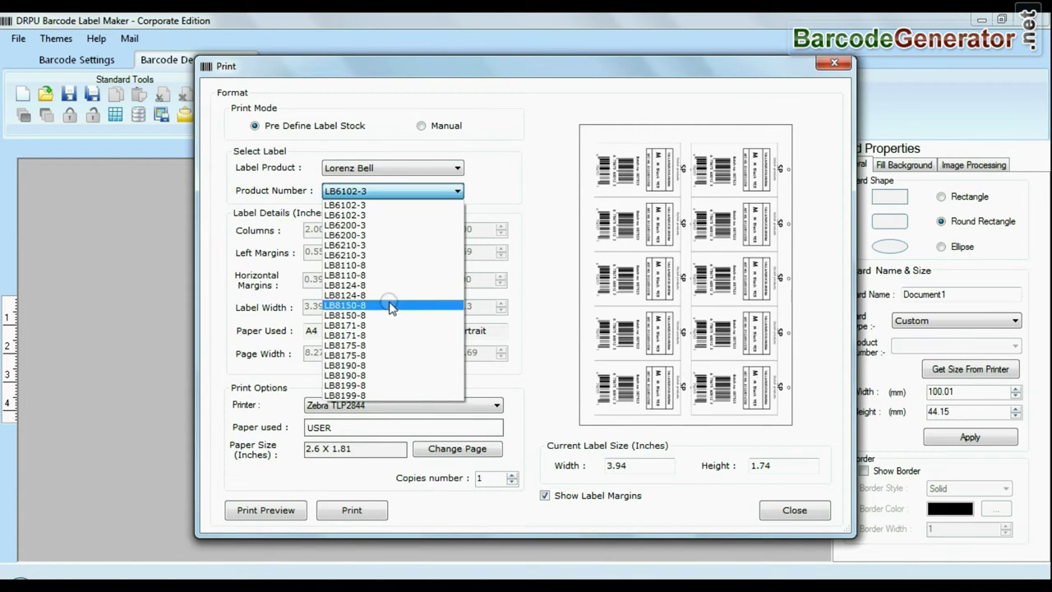
click(391, 306)
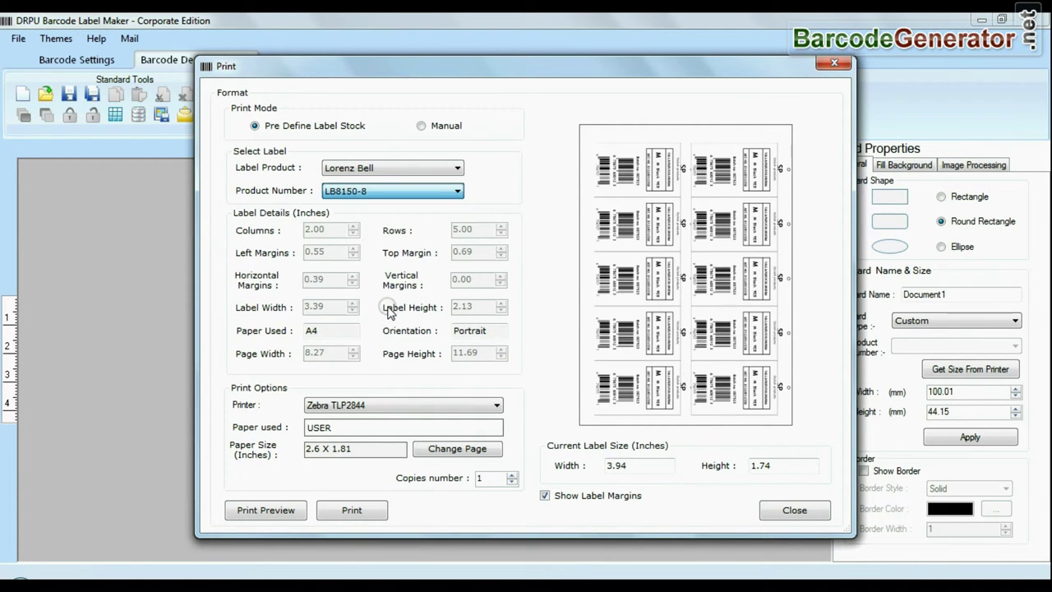
click(383, 168)
Step: Choose Custom stock Custom1, printer HP LaserJet CP 1025, two columns, margins 0.10 left and 1.80 horizontal
click(383, 184)
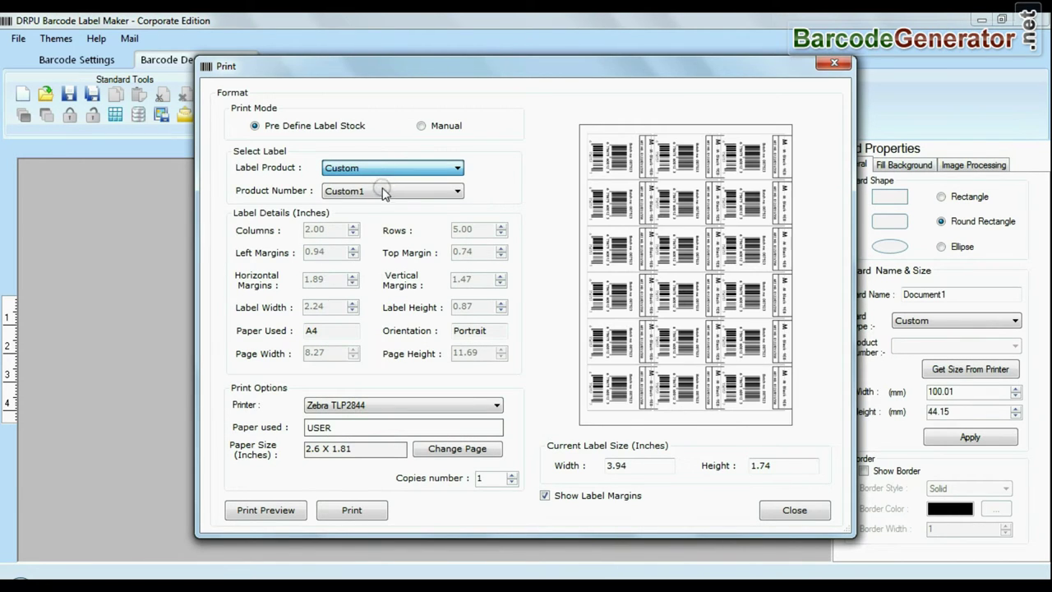
click(386, 190)
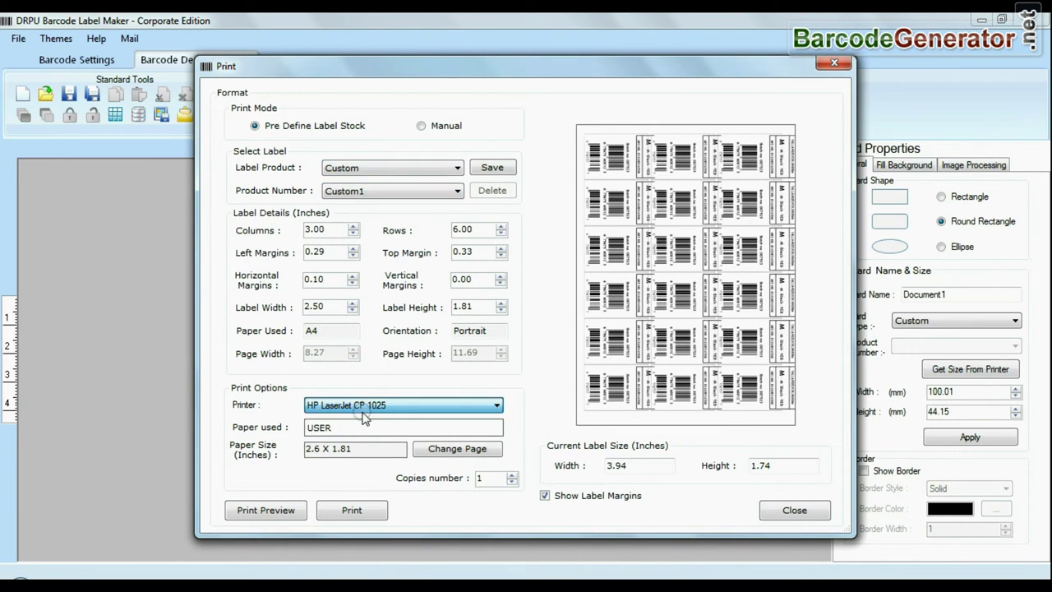
click(353, 233)
click(352, 255)
click(500, 256)
click(353, 275)
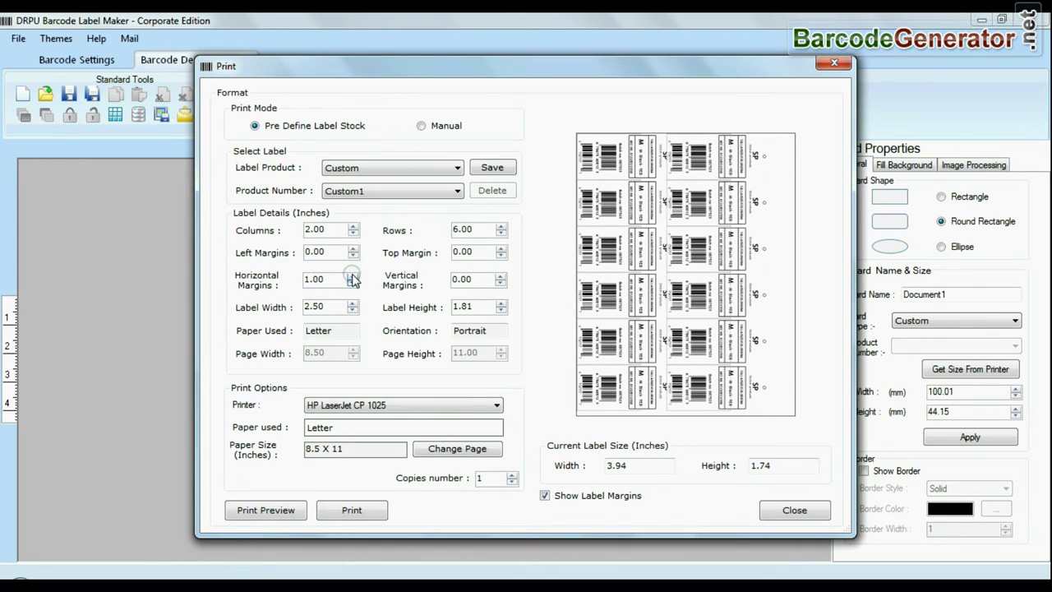
click(353, 283)
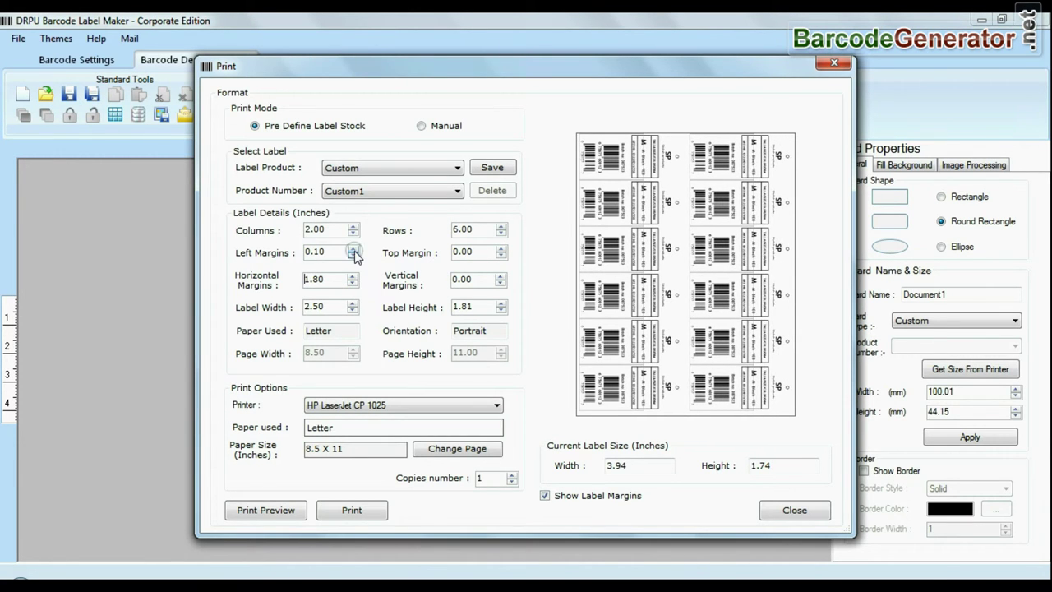